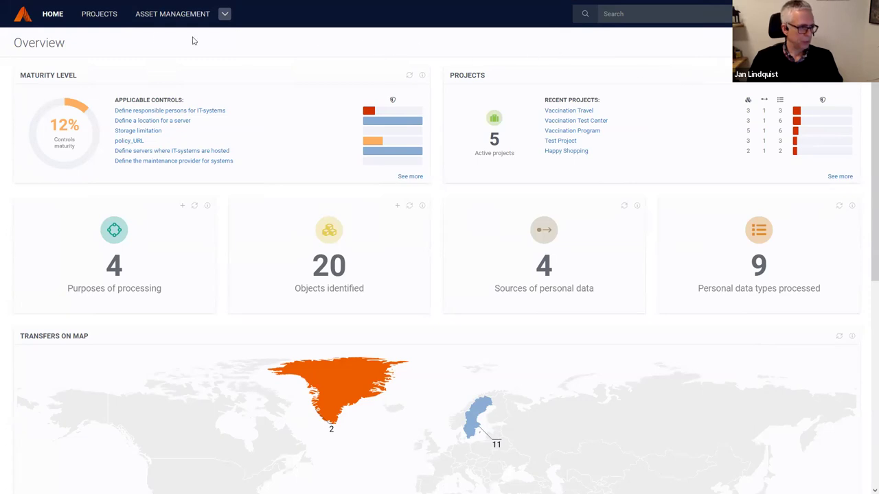
- Show the Vaccination Travel data flow map: UsersTestedInTestCenter to iGrant.io Wallet to Travel Agent
{"action": "left_click", "coordinate": [100, 15]}
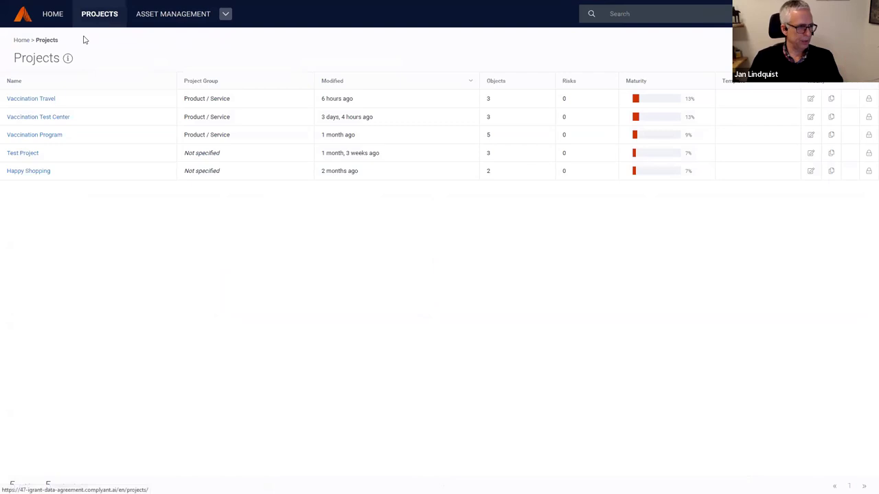
{"action": "left_click", "coordinate": [31, 100]}
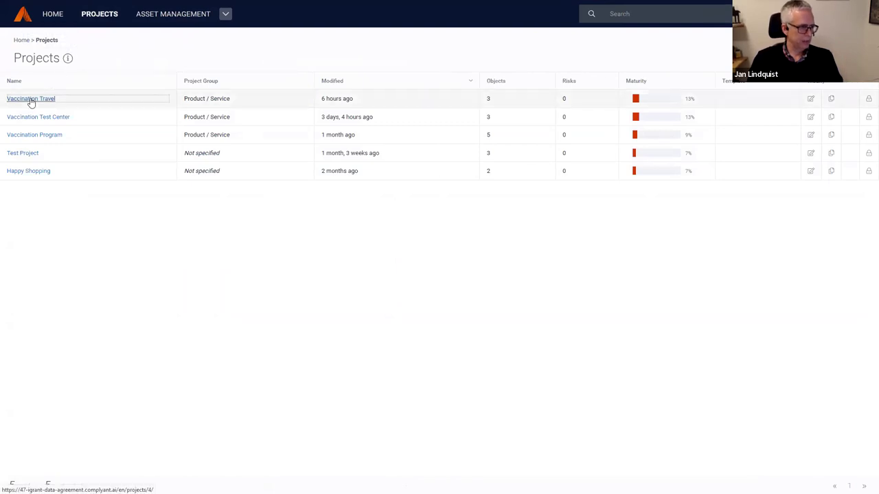
{"action": "left_click", "coordinate": [40, 107]}
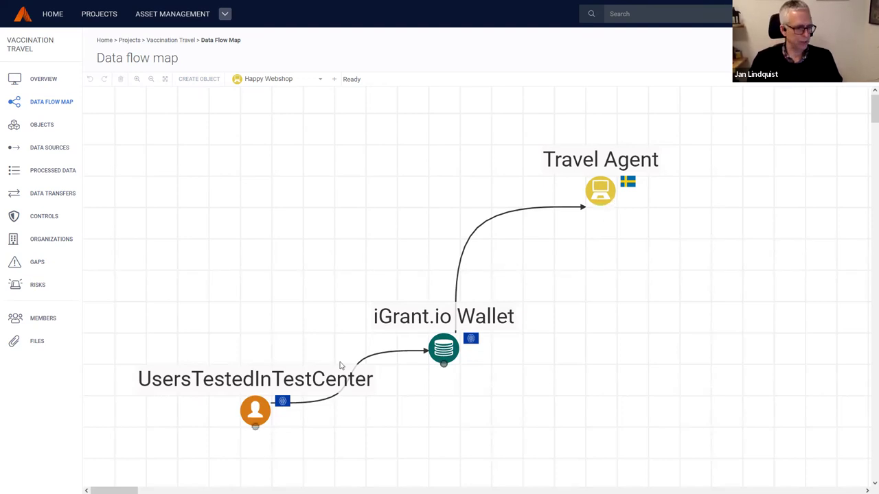
{"action": "double_click", "coordinate": [254, 411]}
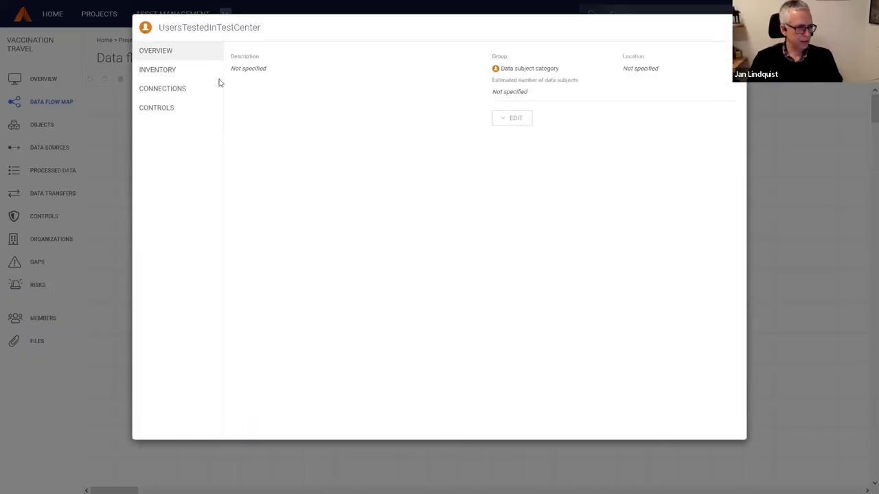
{"action": "left_click", "coordinate": [186, 73]}
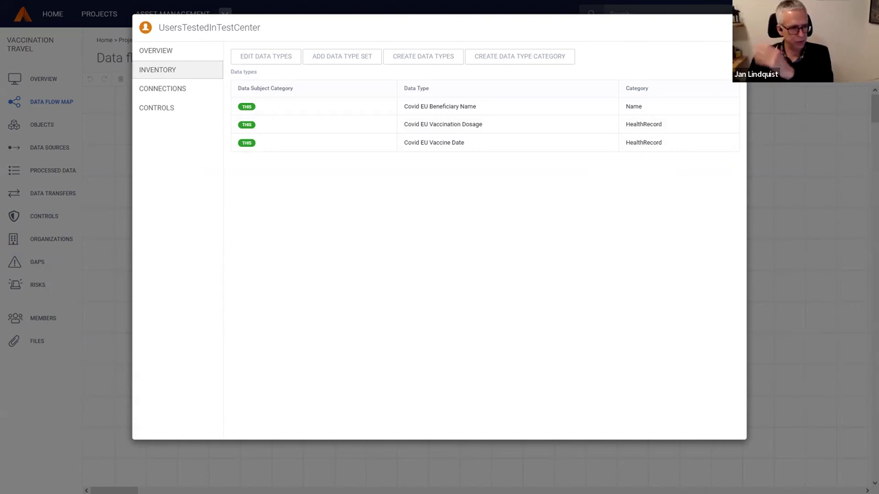
{"action": "key", "text": "Escape"}
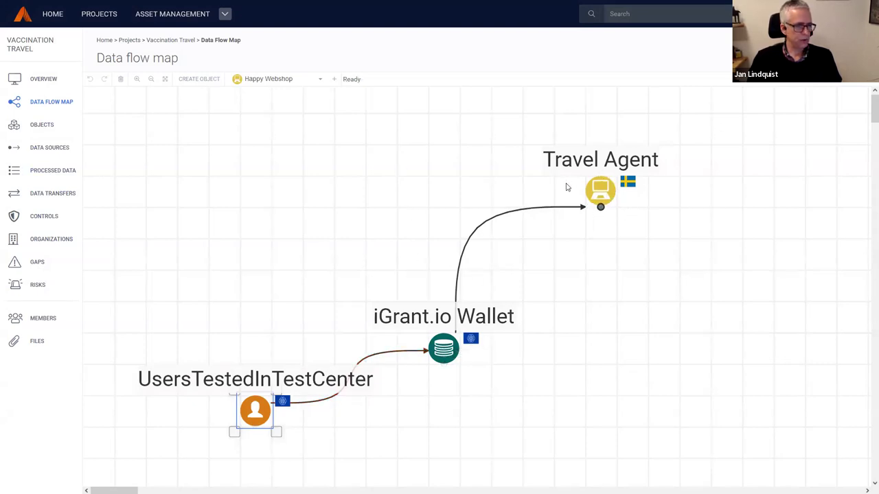
- View the Vaccination Travel data transfers, then its Controls page showing 13% maturity across 15 controls
{"action": "mouse_move", "coordinate": [627, 191]}
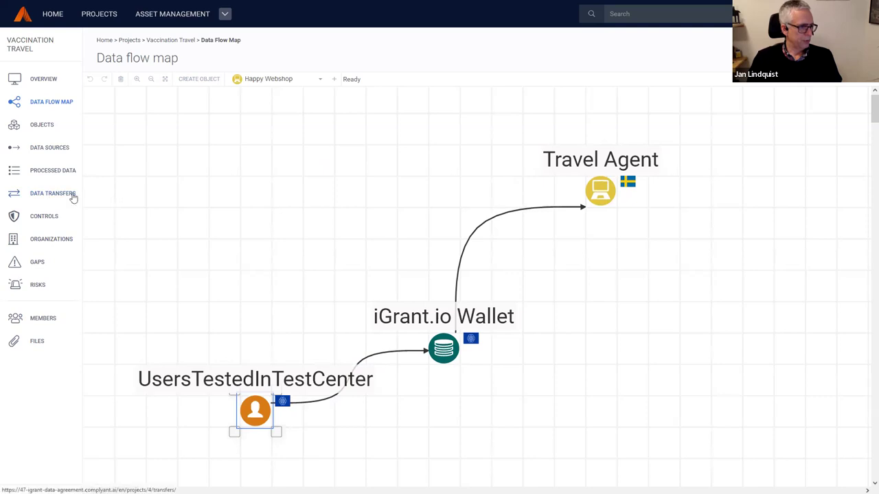
{"action": "left_click", "coordinate": [41, 196]}
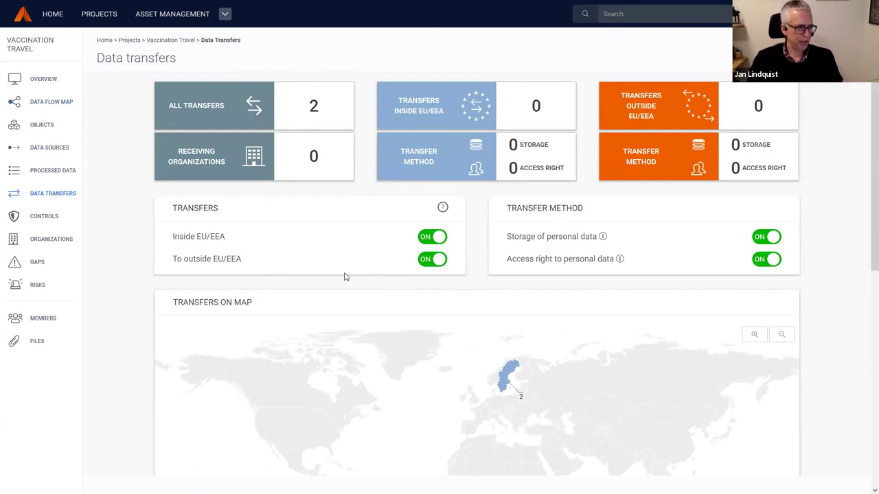
{"action": "left_click", "coordinate": [44, 218]}
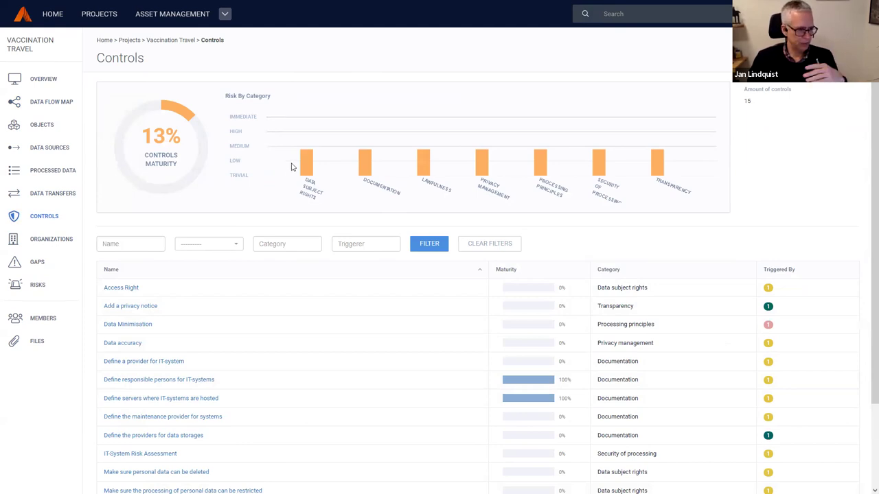
- Open the 'DIF Demo - Receive covid credentials' purpose from the Purposes of processing list
{"action": "left_click", "coordinate": [227, 18]}
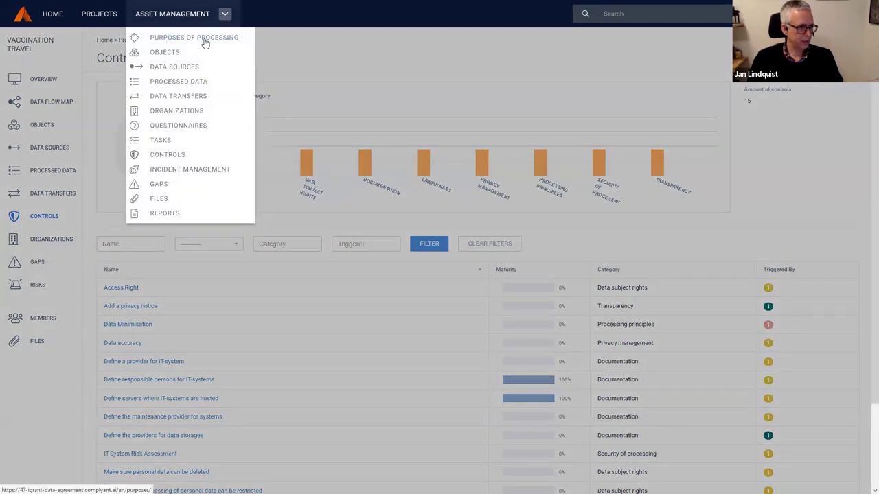
{"action": "left_click", "coordinate": [204, 38]}
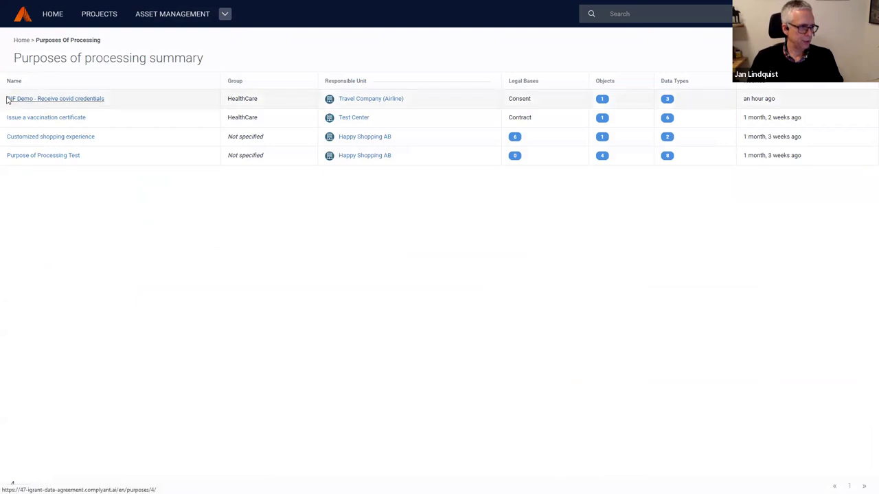
{"action": "left_click", "coordinate": [57, 101]}
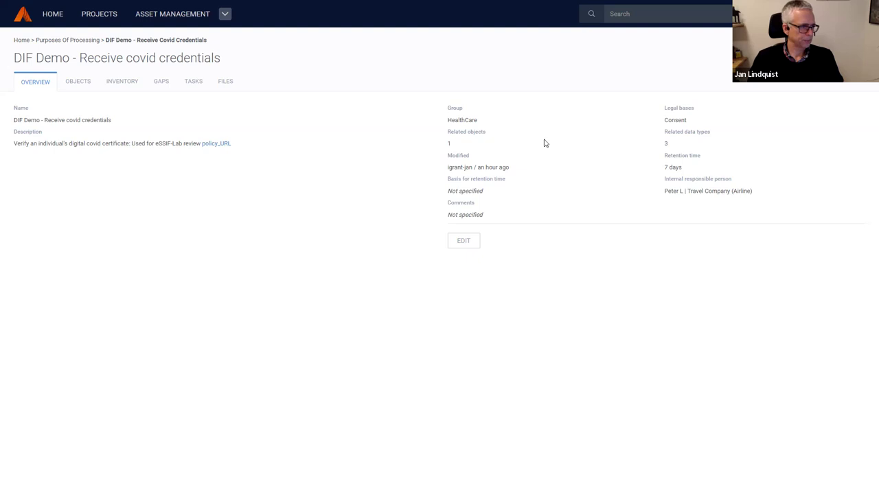
- Export the purpose's inventory as iGrant JSON, showing three sensitive Covid EU attributes
{"action": "left_click", "coordinate": [122, 82]}
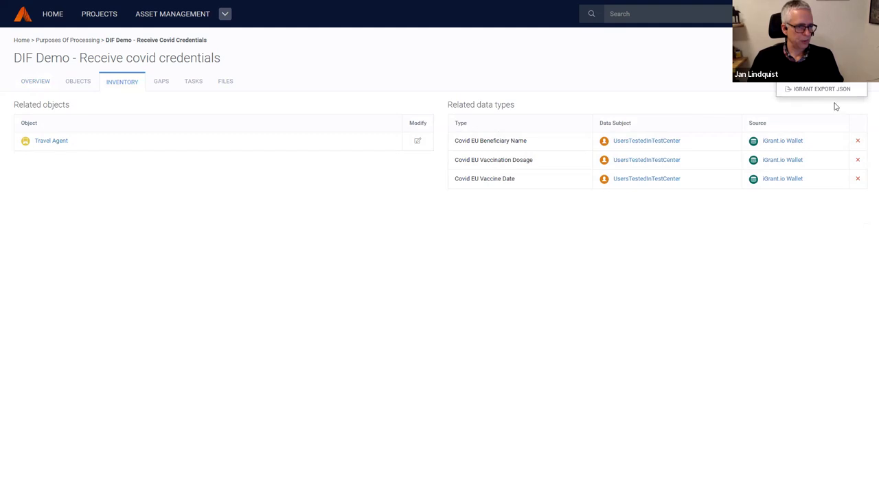
{"action": "left_click", "coordinate": [818, 95]}
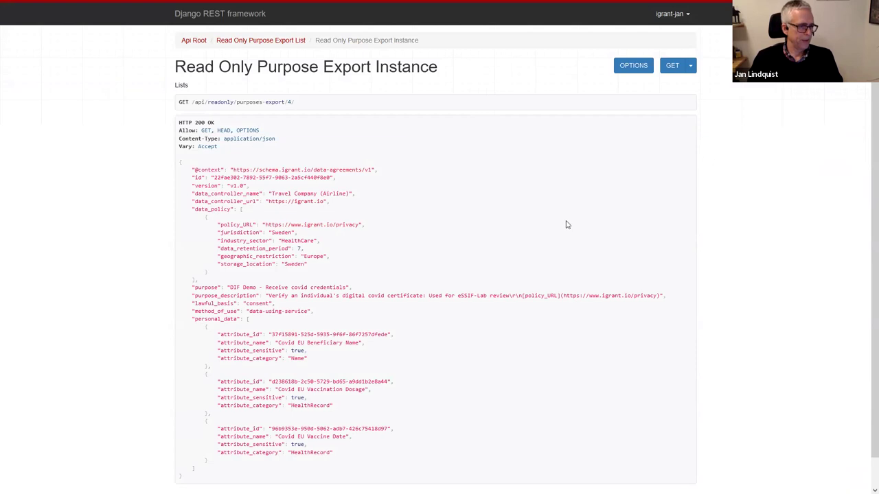
{"action": "scroll", "coordinate": [105, 218], "scroll_direction": "down", "scroll_amount": 1}
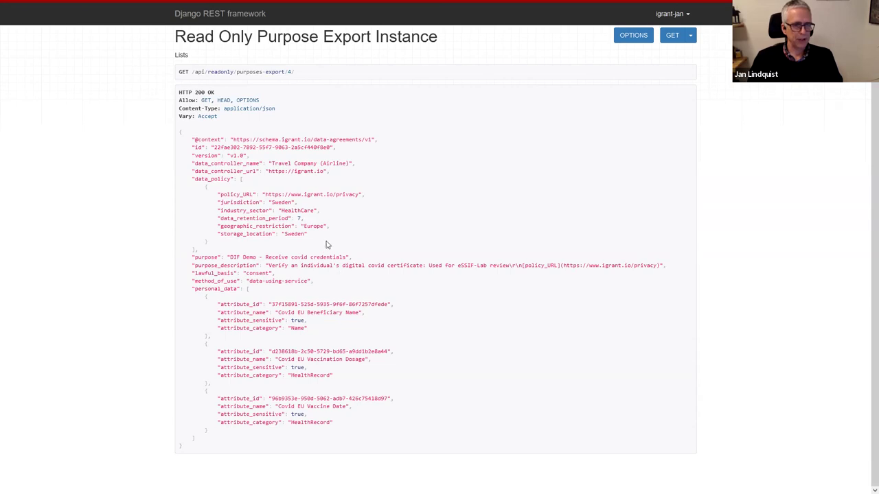
{"action": "mouse_move", "coordinate": [474, 3]}
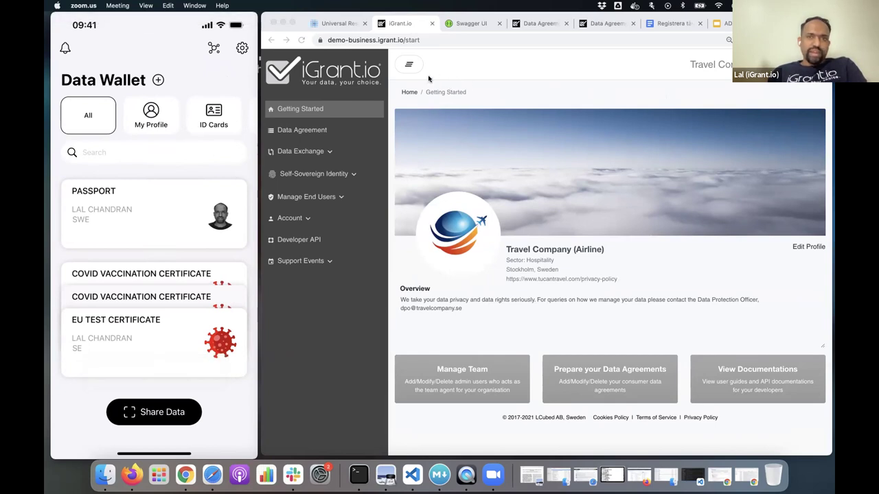
- Import the data agreement file tc-da-covid-credentials-3.json into the organisation's data agreements
{"action": "left_click", "coordinate": [302, 131]}
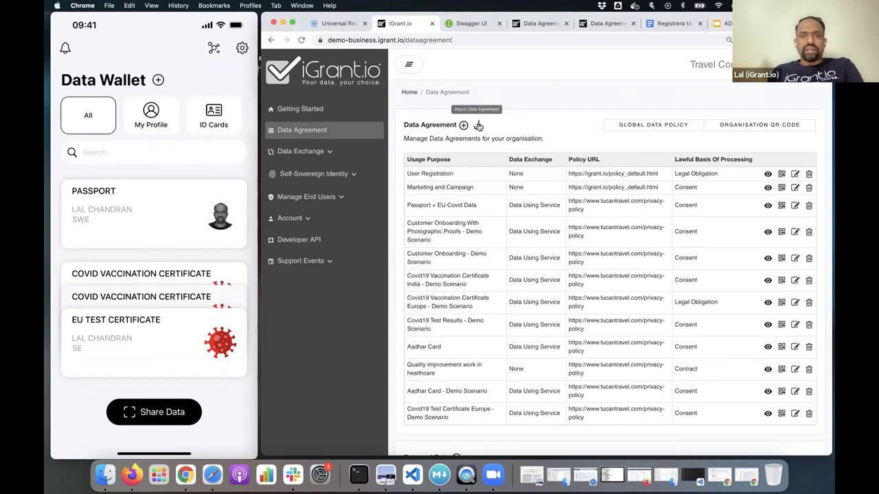
{"action": "left_click", "coordinate": [479, 126]}
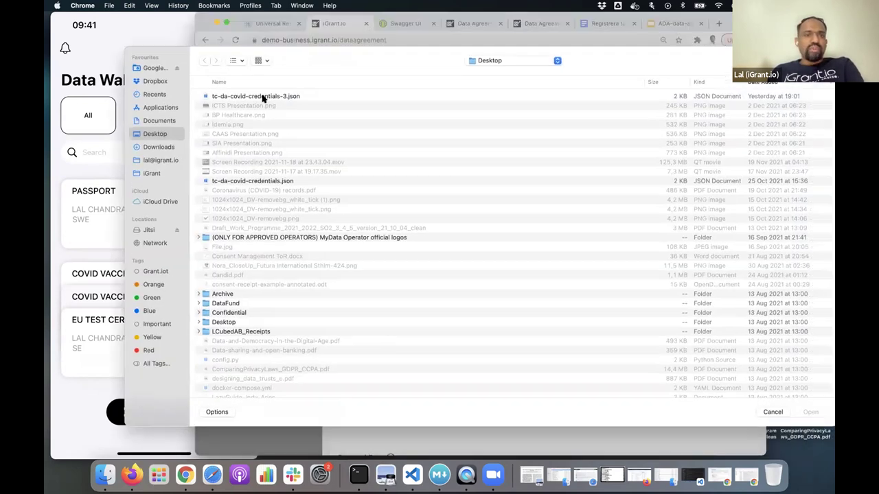
{"action": "left_click", "coordinate": [306, 97]}
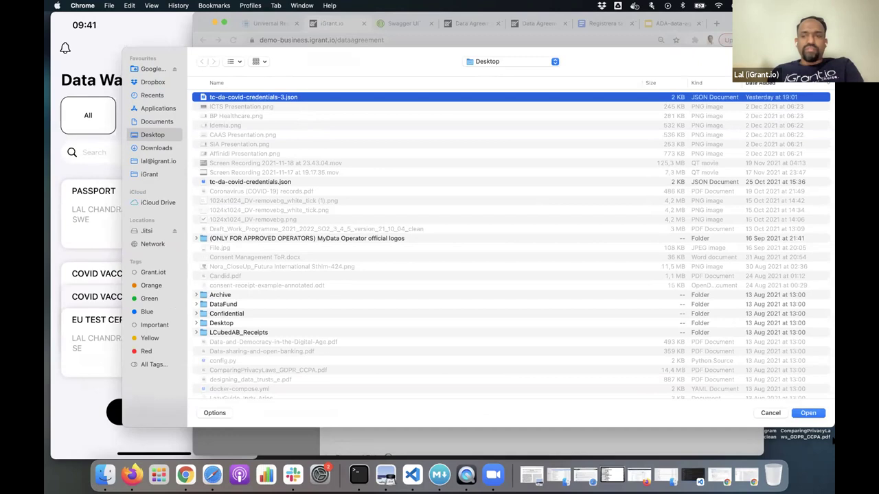
{"action": "left_click", "coordinate": [807, 413]}
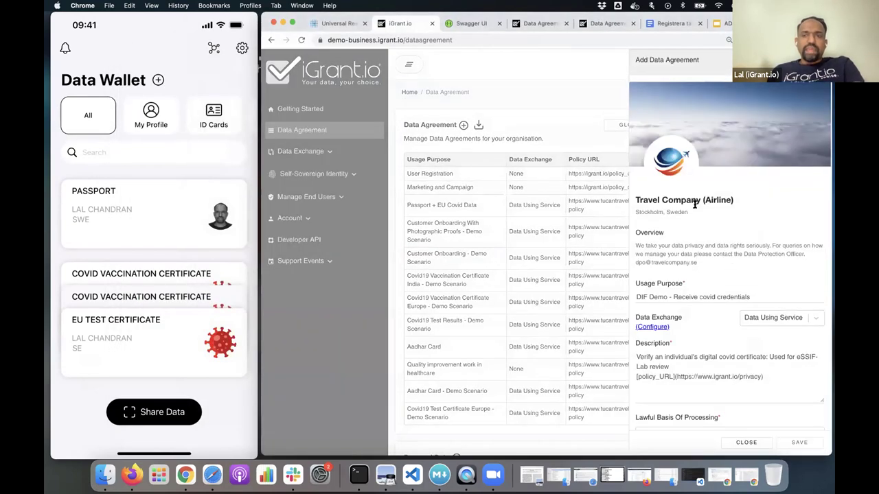
- Set the New Verification version to 1.2.0 and save the DIF Demo data agreement
{"action": "scroll", "coordinate": [692, 276], "scroll_direction": "down", "scroll_amount": 5}
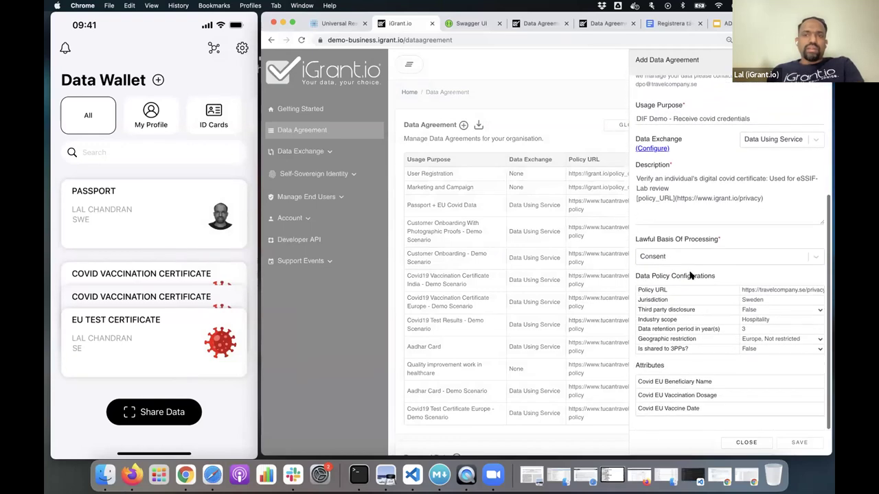
{"action": "left_click", "coordinate": [653, 147]}
{"action": "left_click", "coordinate": [676, 132]}
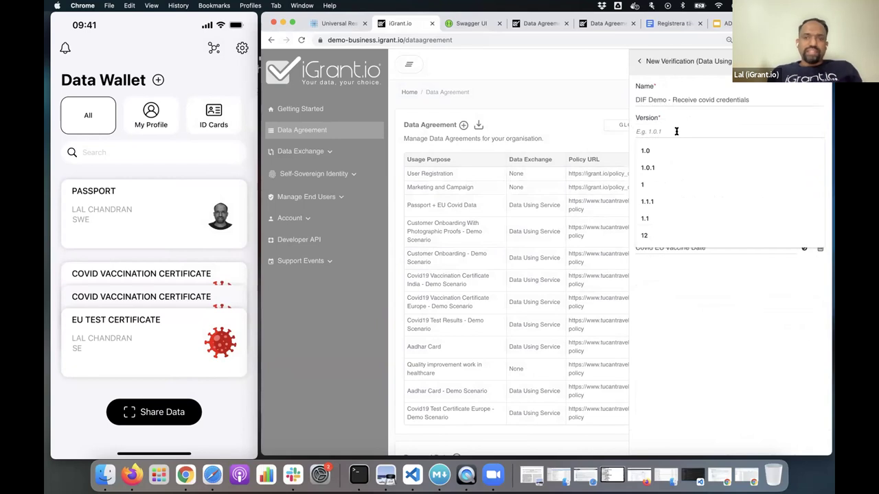
{"action": "type", "text": "1.2.0"}
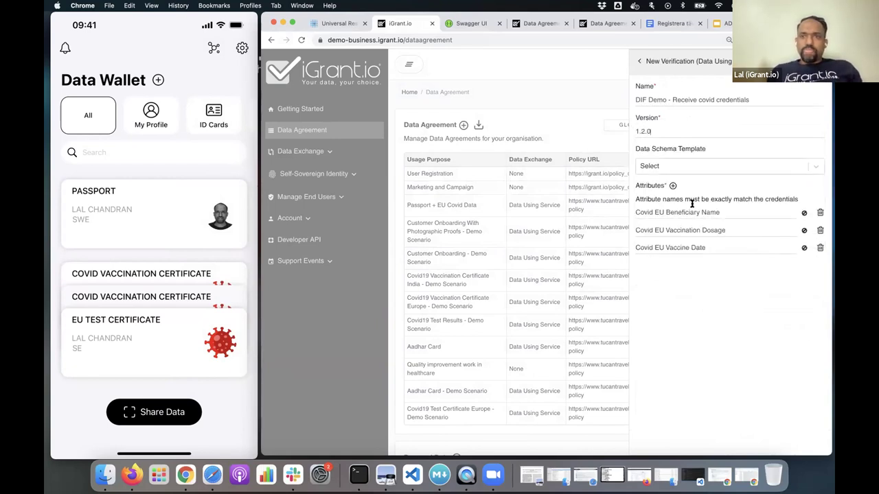
{"action": "left_click", "coordinate": [640, 62]}
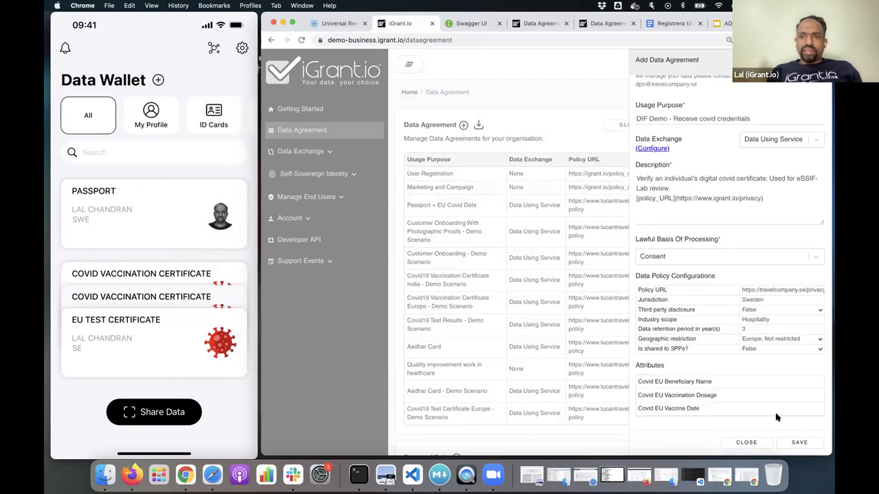
{"action": "left_click", "coordinate": [800, 443]}
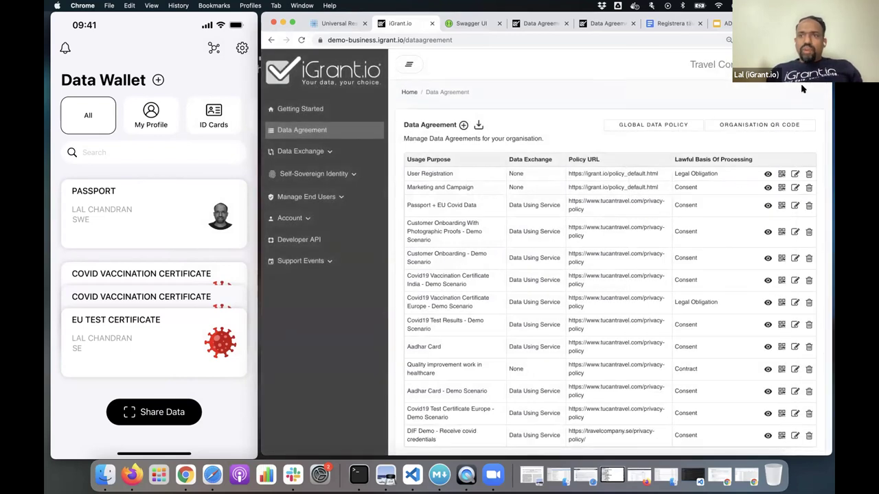
- Scroll the Data Agreement list to check the new 'DIF Demo - Receive covid credentials' entry
{"action": "scroll", "coordinate": [542, 313], "scroll_direction": "down", "scroll_amount": 5}
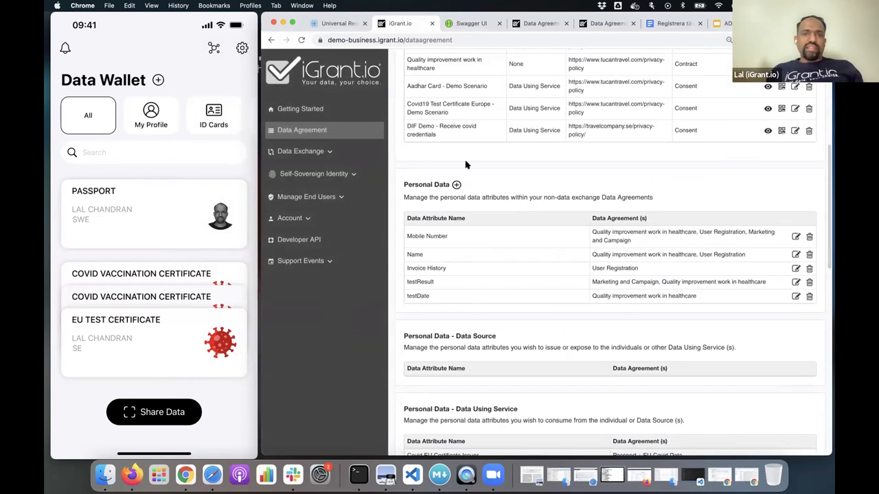
{"action": "scroll", "coordinate": [460, 201], "scroll_direction": "up", "scroll_amount": 1}
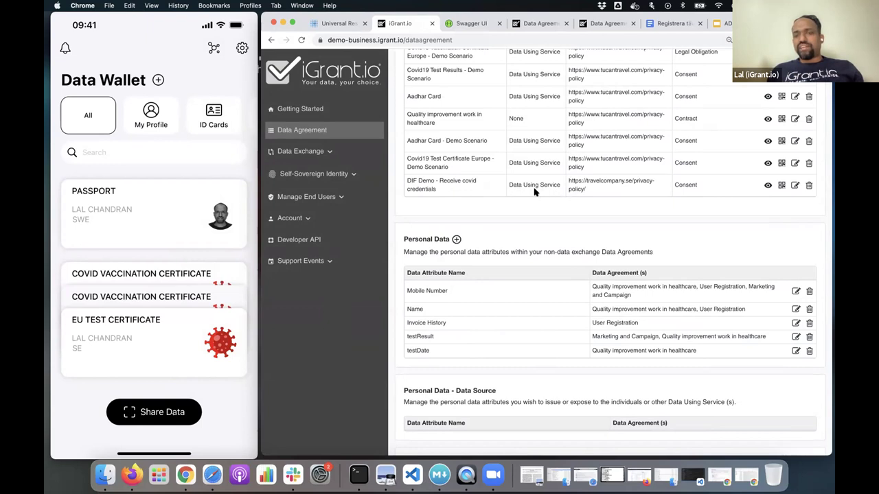
{"action": "scroll", "coordinate": [551, 209], "scroll_direction": "up", "scroll_amount": 10}
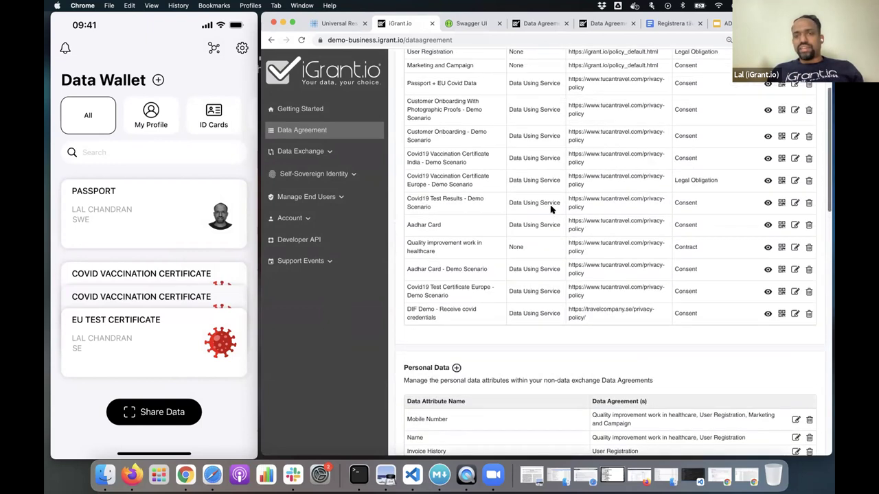
{"action": "scroll", "coordinate": [506, 388], "scroll_direction": "down", "scroll_amount": 1}
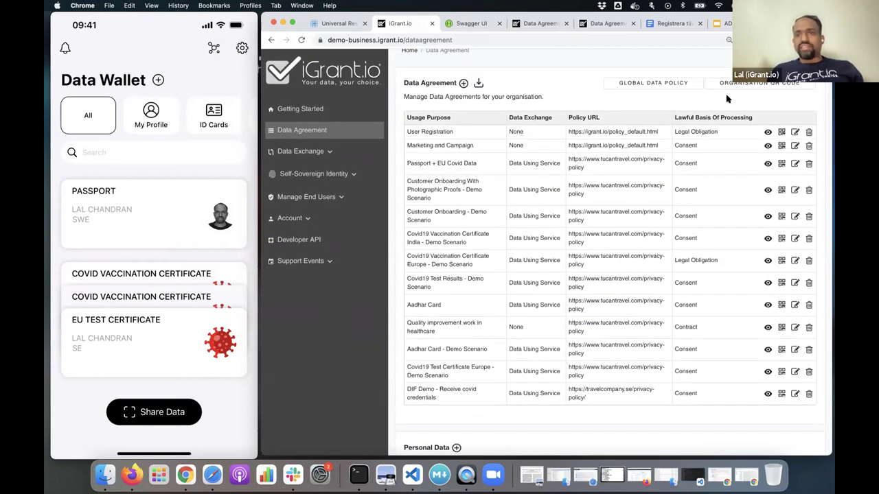
{"action": "scroll", "coordinate": [638, 208], "scroll_direction": "up", "scroll_amount": 2}
{"action": "scroll", "coordinate": [646, 214], "scroll_direction": "down", "scroll_amount": 5}
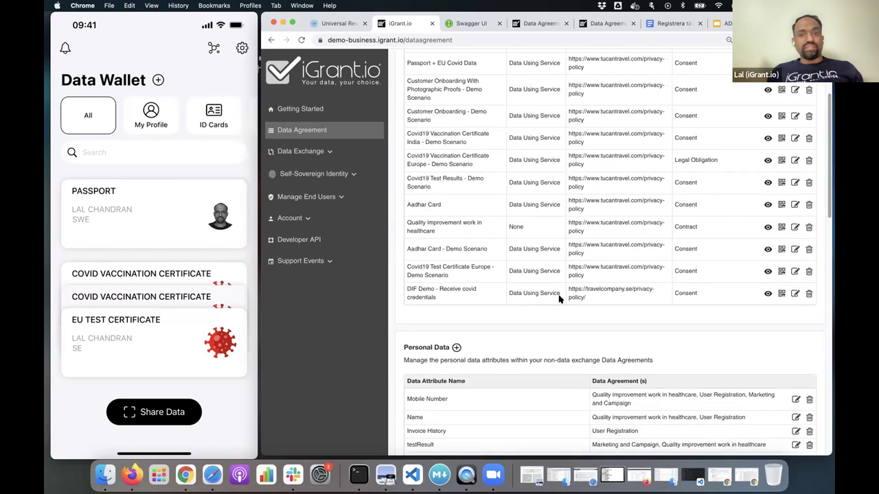
- Open Self-Sovereign Identity > Verifications, reload, and go to page 2 listing DIF Demo version 1.2.0
{"action": "left_click", "coordinate": [345, 176]}
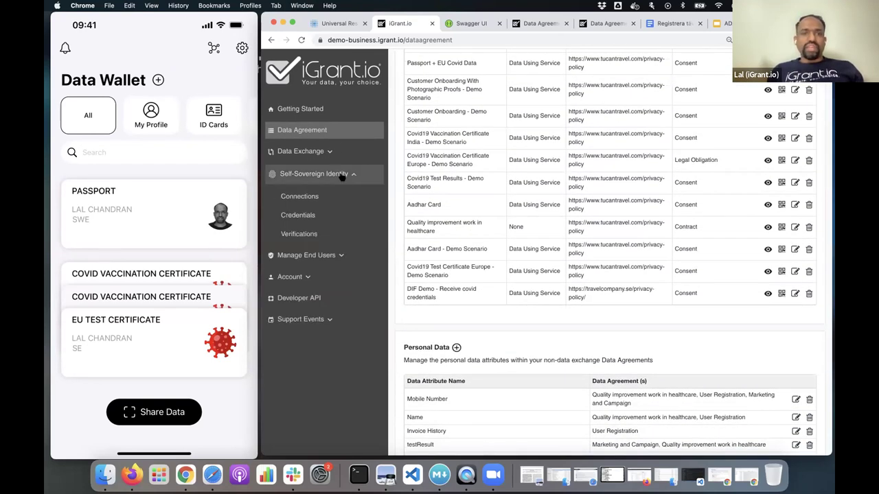
{"action": "left_click", "coordinate": [307, 237]}
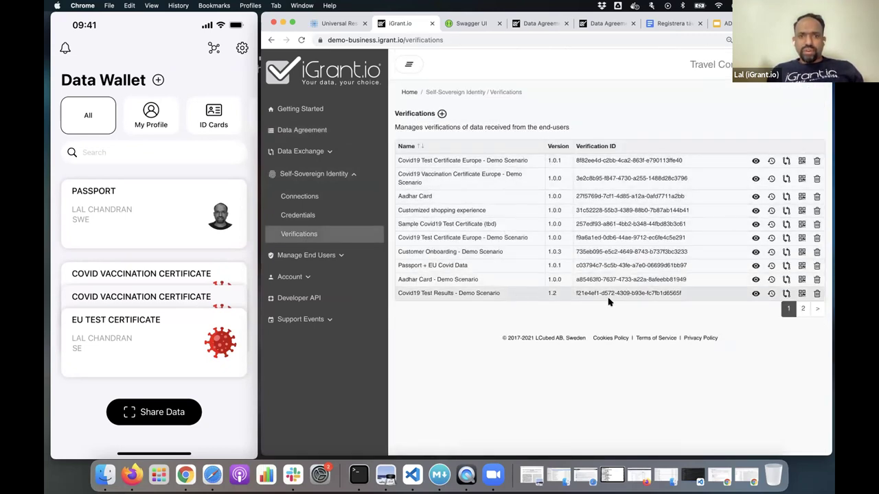
{"action": "left_click", "coordinate": [301, 40]}
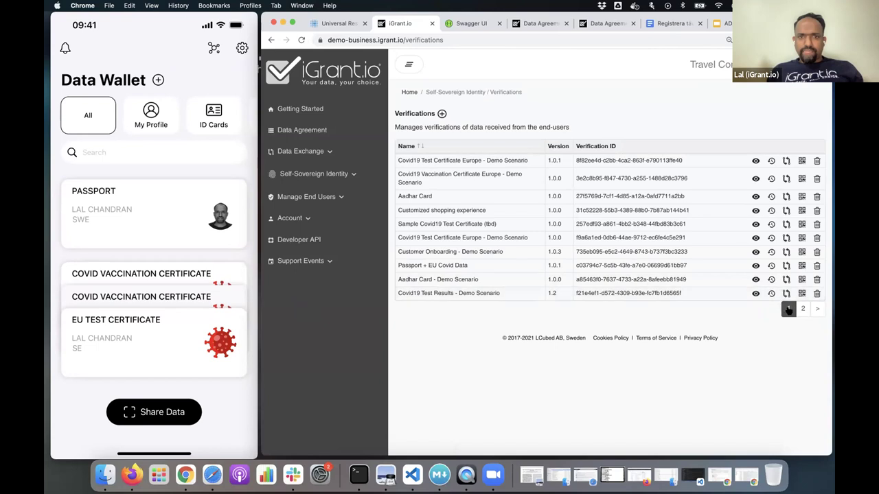
{"action": "left_click", "coordinate": [803, 311]}
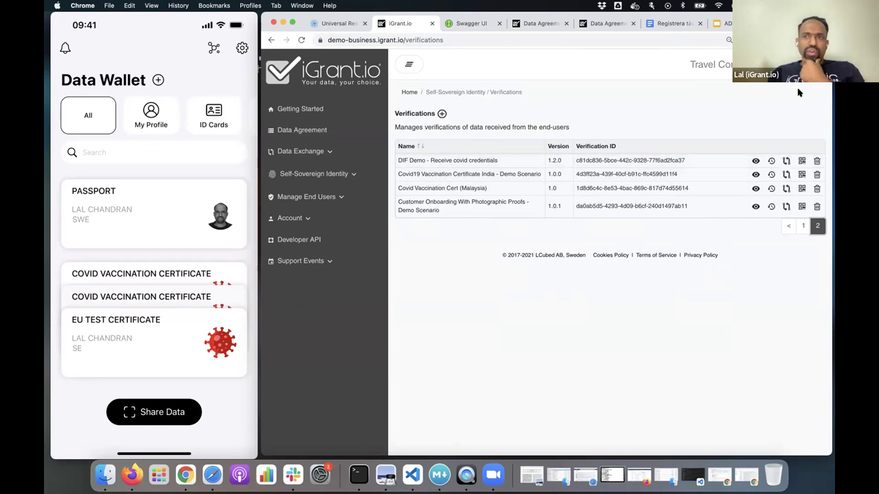
- Generate the QR code and wallet link for the DIF Demo verification, then close the panel
{"action": "left_click", "coordinate": [800, 161]}
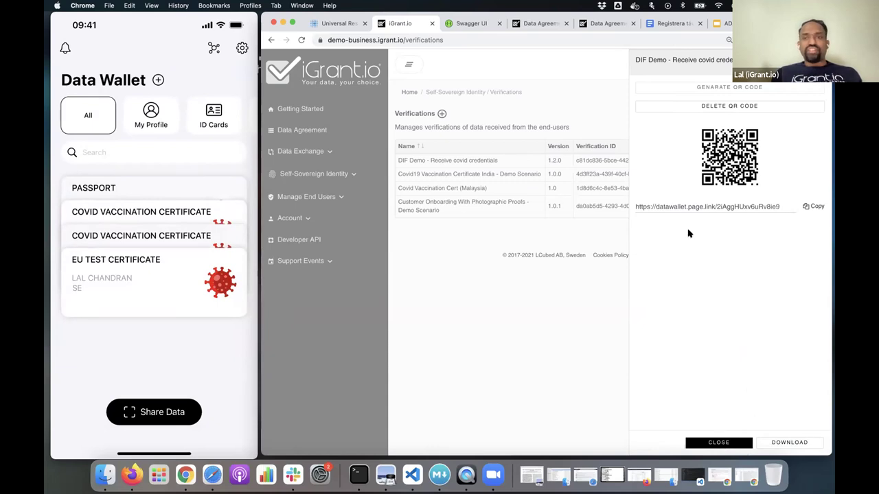
{"action": "left_click", "coordinate": [718, 442]}
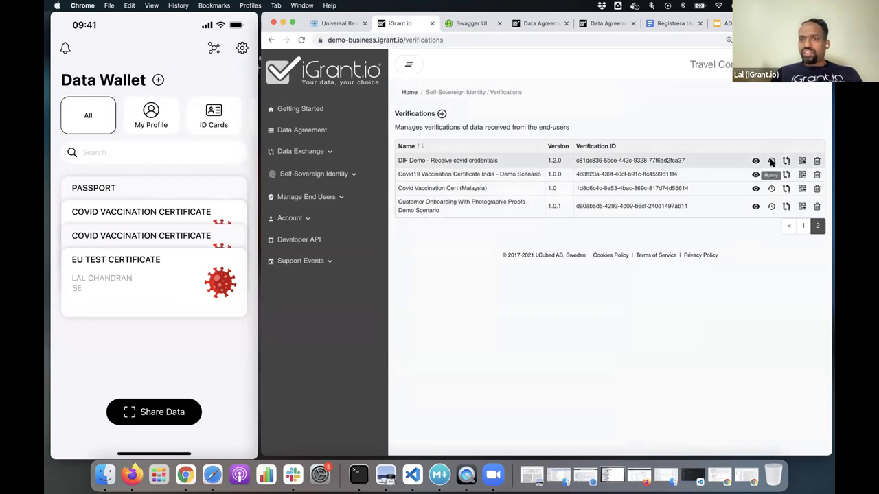
- Open the DIF Demo verification history and view the exchanged JSON with dosage 2 of 2, vaccine date 2021-07-20
{"action": "left_click", "coordinate": [771, 162]}
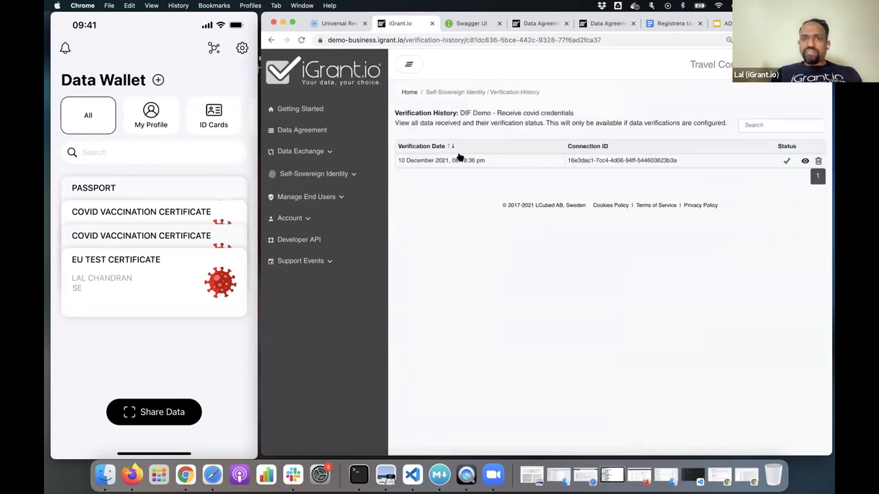
{"action": "left_click", "coordinate": [805, 162]}
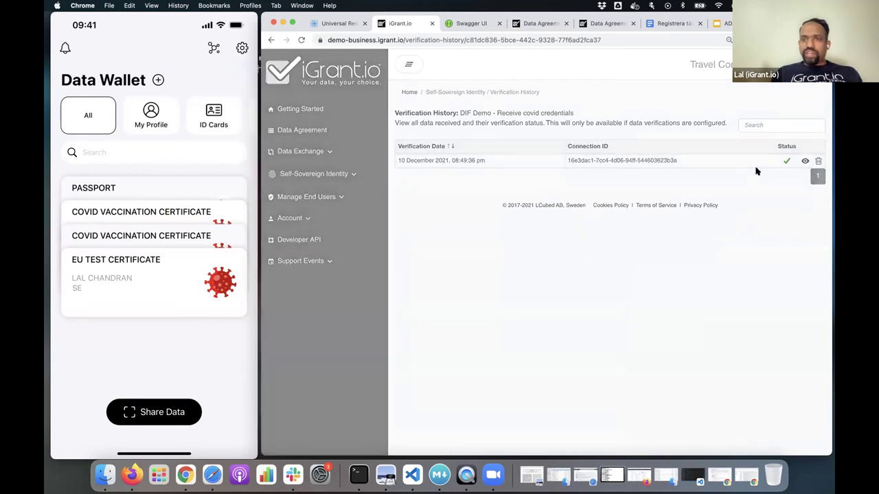
{"action": "scroll", "coordinate": [724, 251], "scroll_direction": "down", "scroll_amount": 10}
{"action": "scroll", "coordinate": [723, 251], "scroll_direction": "down", "scroll_amount": 7}
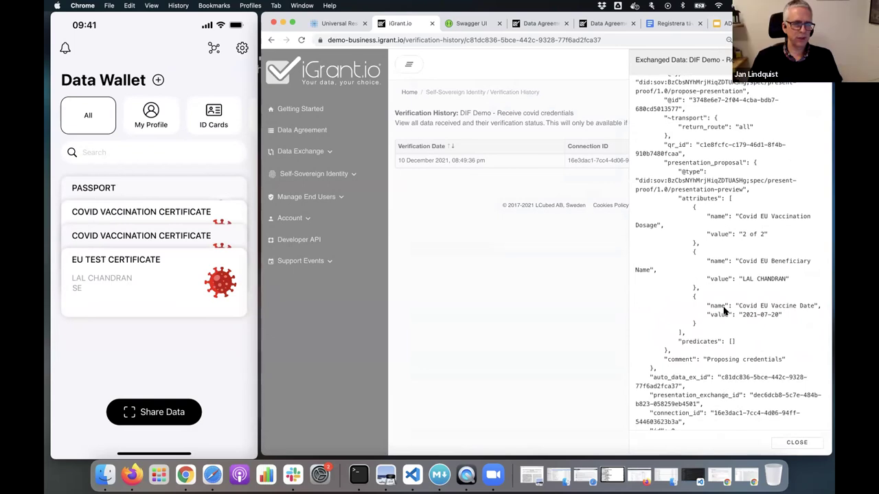
{"action": "scroll", "coordinate": [724, 310], "scroll_direction": "down", "scroll_amount": 2}
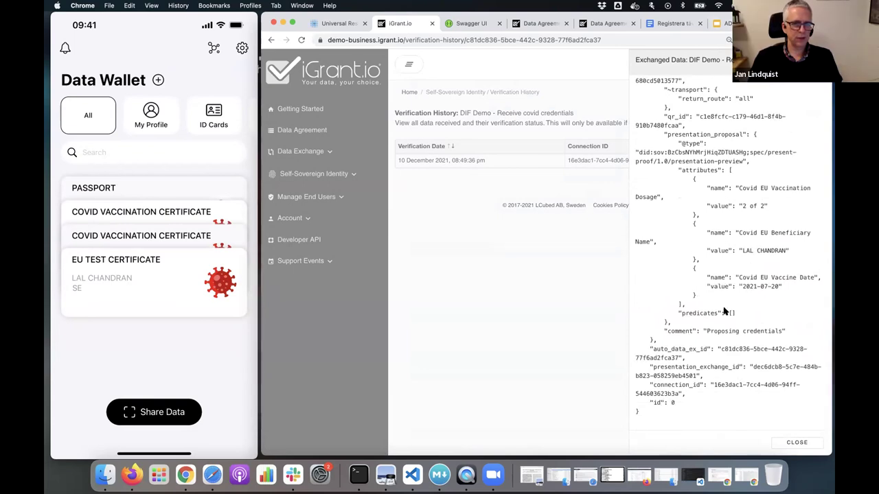
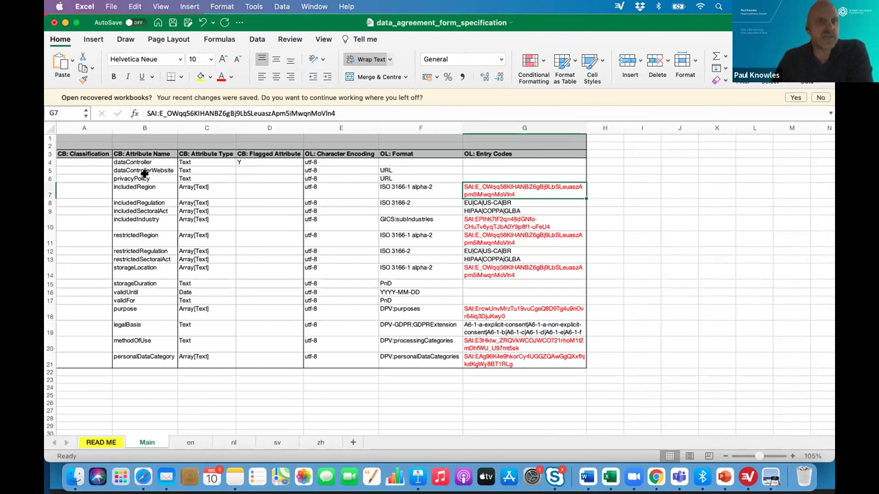
{"action": "left_click_drag", "start_coordinate": [141, 162], "coordinate": [143, 292]}
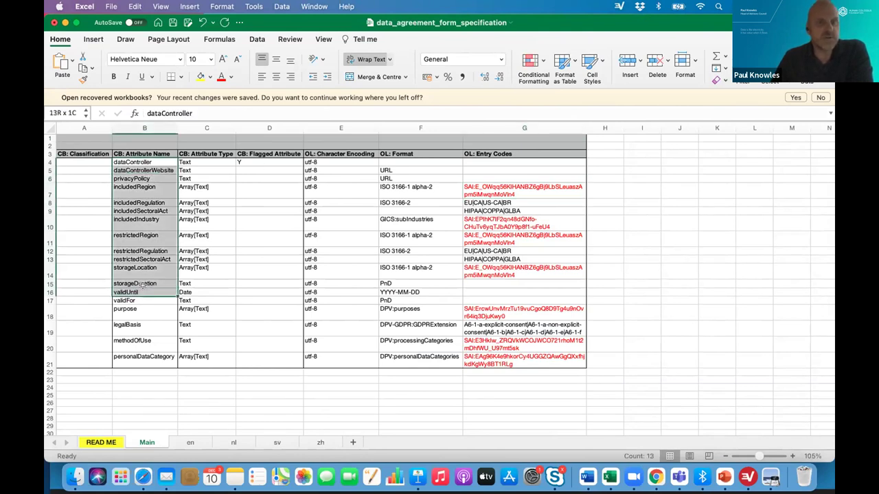
{"action": "left_click", "coordinate": [141, 204]}
{"action": "left_click", "coordinate": [142, 153]}
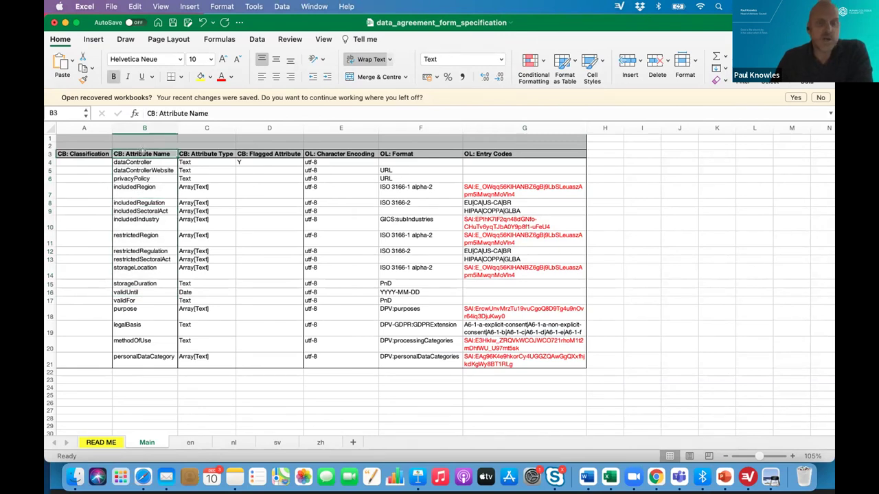
{"action": "left_click", "coordinate": [86, 137]}
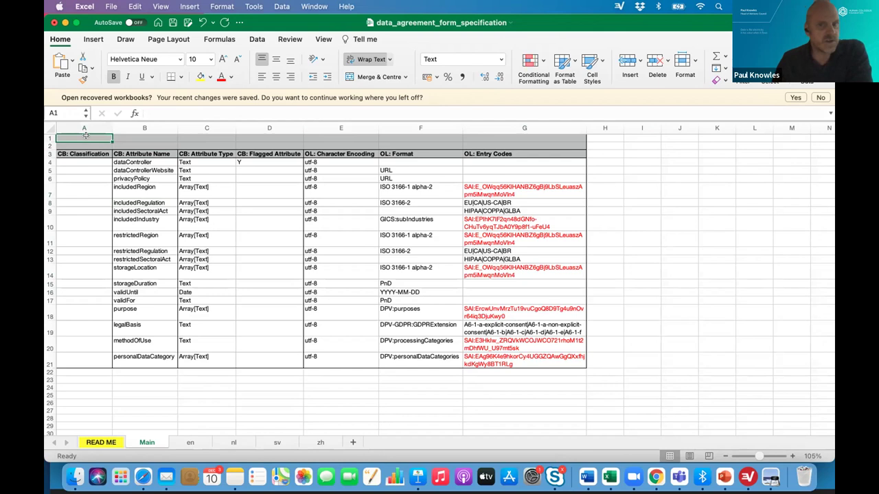
{"action": "left_click", "coordinate": [196, 161]}
{"action": "left_click", "coordinate": [201, 219]}
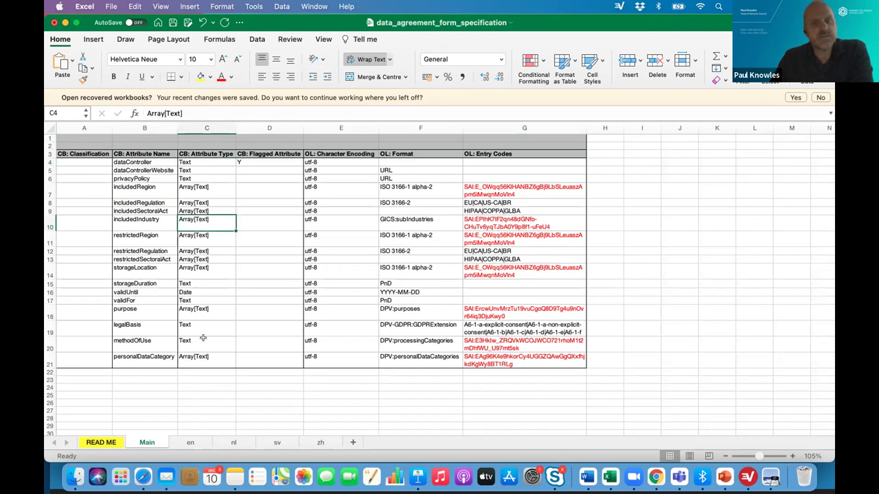
{"action": "left_click", "coordinate": [204, 337], "text": "shift"}
{"action": "left_click", "coordinate": [198, 202]}
{"action": "left_click", "coordinate": [259, 162]}
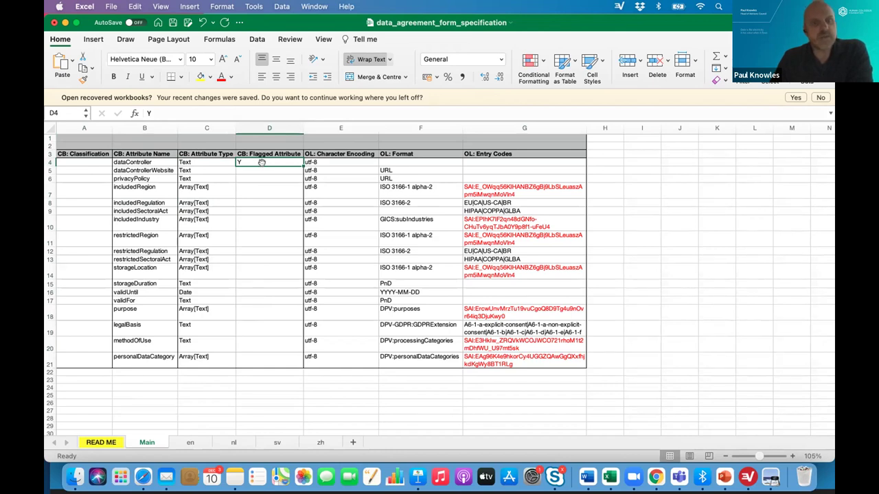
{"action": "left_click", "coordinate": [337, 202]}
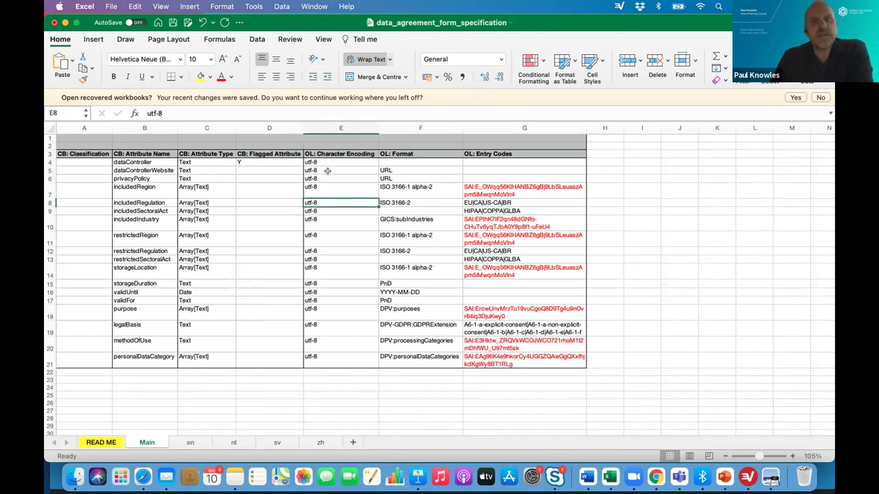
{"action": "left_click", "coordinate": [328, 177]}
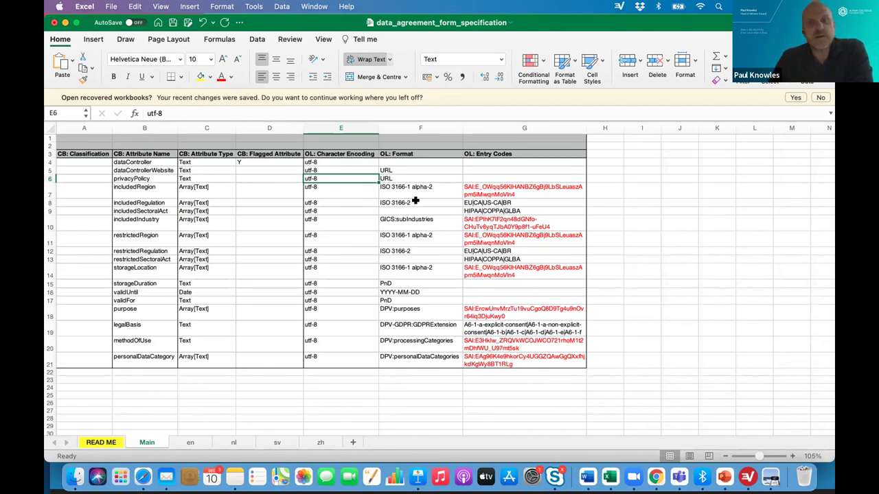
{"action": "left_click", "coordinate": [399, 185]}
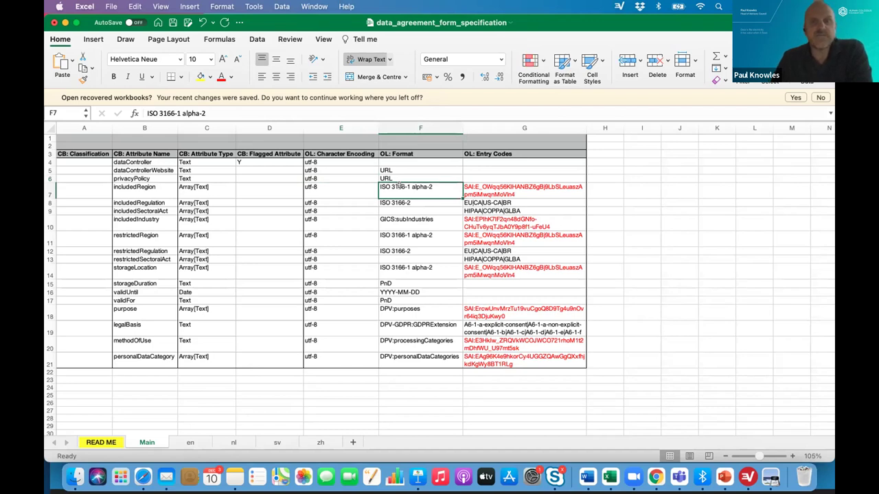
{"action": "key", "text": "Down"}
{"action": "key", "text": "Down"}
{"action": "key", "text": "Down"}
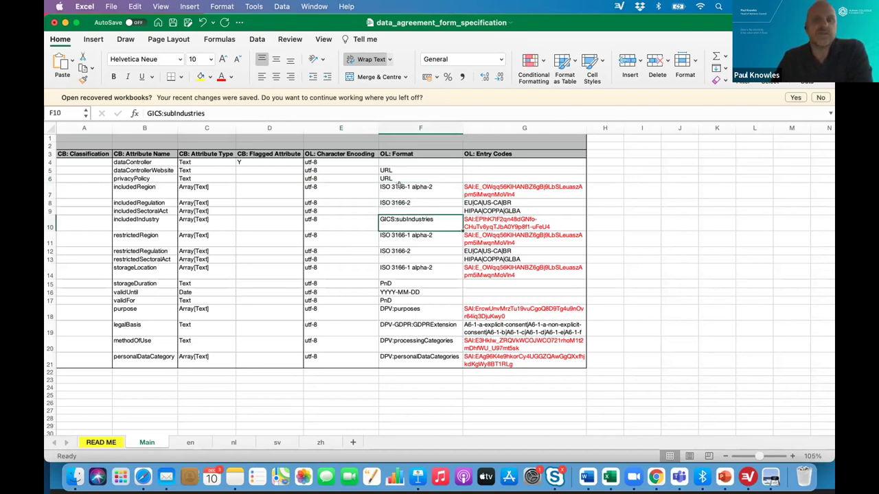
{"action": "key", "text": "Down"}
{"action": "key", "text": "Down"}
{"action": "key", "text": "Down"}
{"action": "key", "text": "Down"}
{"action": "key", "text": "Down"}
{"action": "key", "text": "Down"}
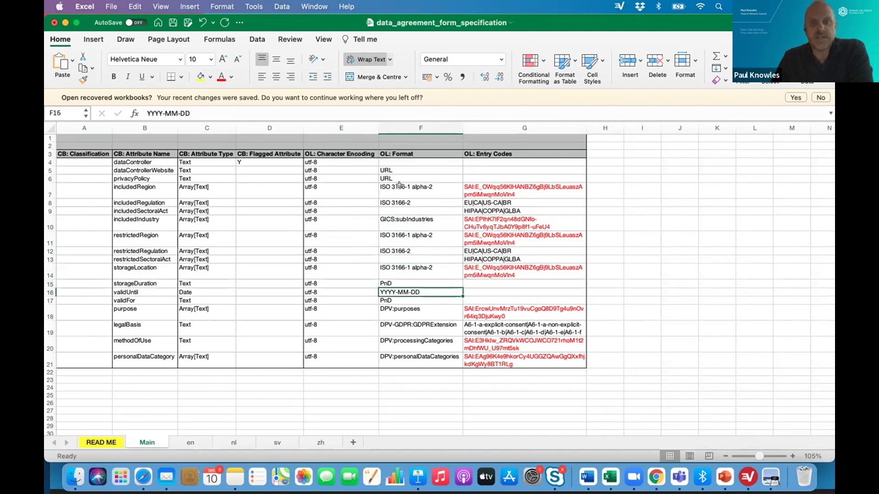
{"action": "key", "text": "Up"}
{"action": "key", "text": "Up"}
{"action": "key", "text": "Up"}
{"action": "key", "text": "Up"}
{"action": "key", "text": "Up"}
{"action": "key", "text": "Up"}
{"action": "key", "text": "Up"}
{"action": "key", "text": "Up"}
{"action": "key", "text": "Up"}
{"action": "key", "text": "Up"}
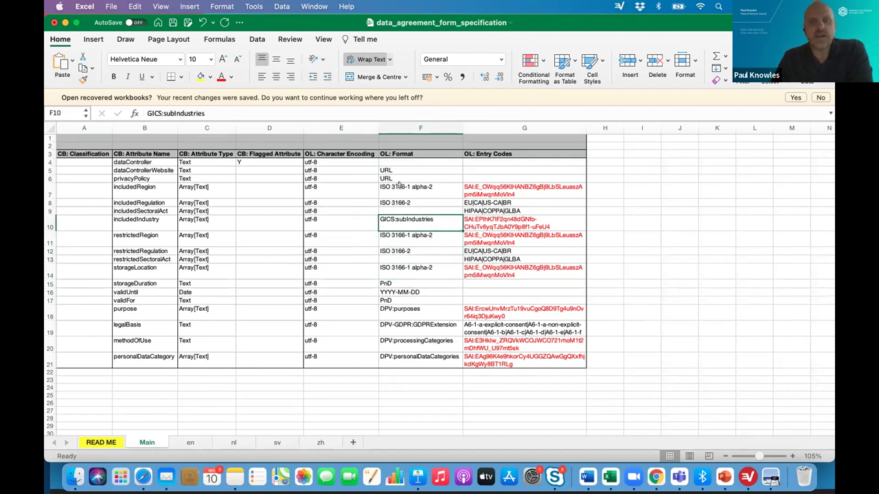
{"action": "key", "text": "Up"}
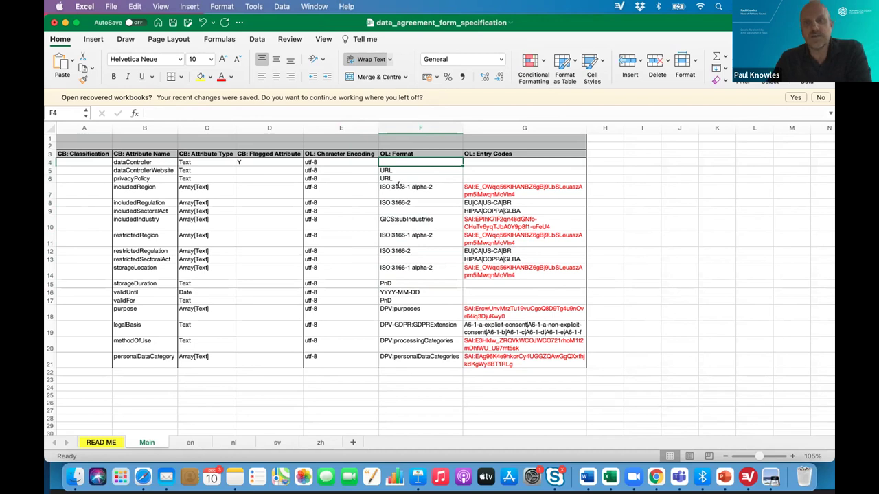
{"action": "left_click", "coordinate": [482, 160]}
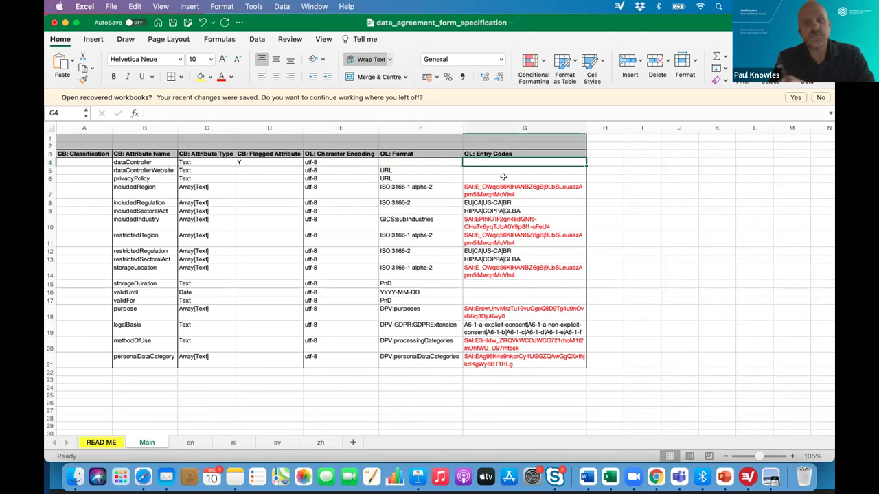
{"action": "left_click", "coordinate": [506, 185]}
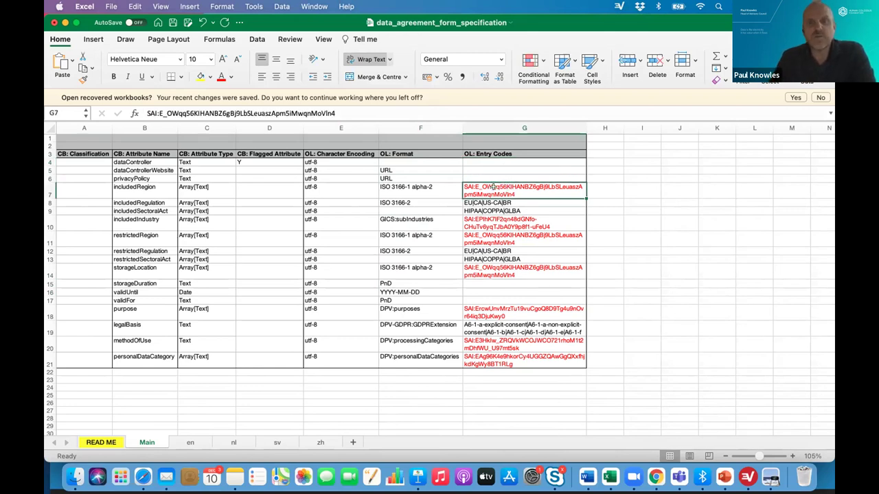
{"action": "double_click", "coordinate": [477, 186]}
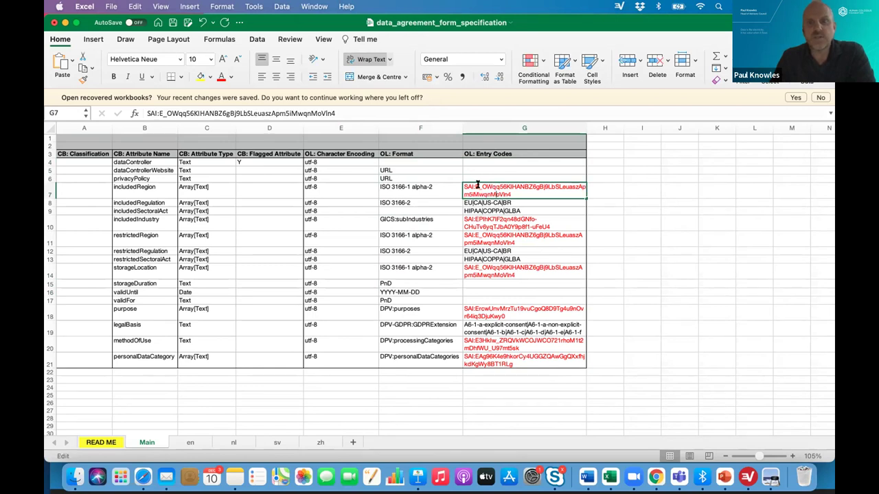
{"action": "left_click_drag", "start_coordinate": [477, 186], "coordinate": [511, 193]}
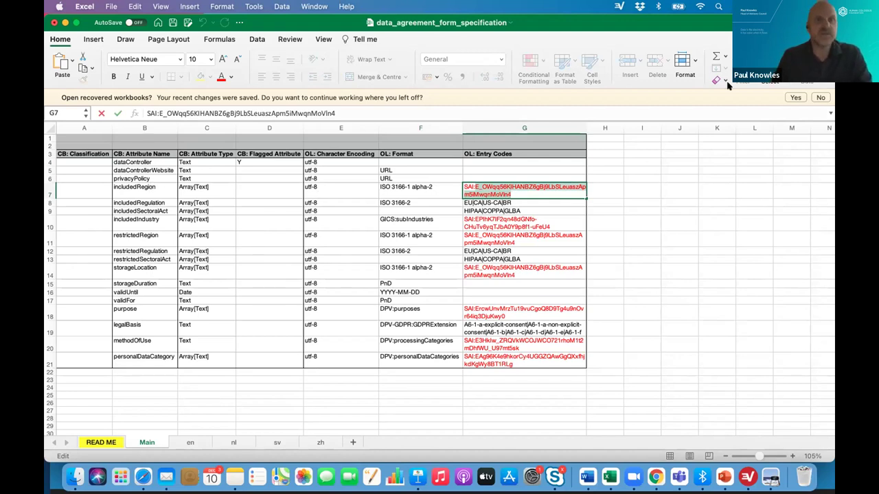
{"action": "left_click", "coordinate": [151, 188]}
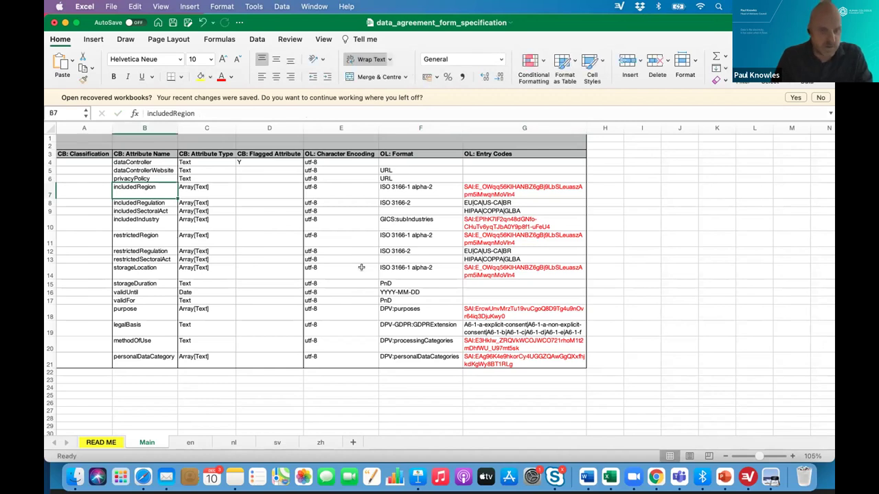
- Switch to Safari's JSON Formatter & Validator window and its OCA Data Vault 2.0.0 Swagger UI tab
{"action": "left_click", "coordinate": [142, 476]}
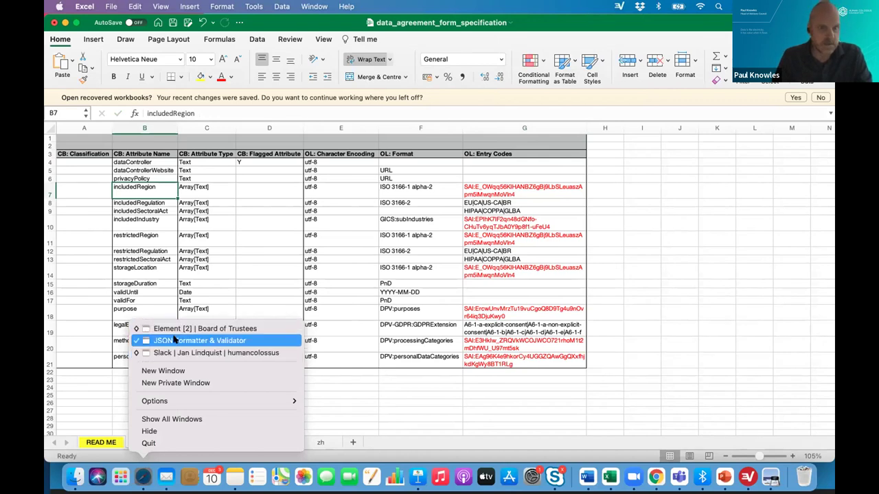
{"action": "left_click", "coordinate": [175, 340]}
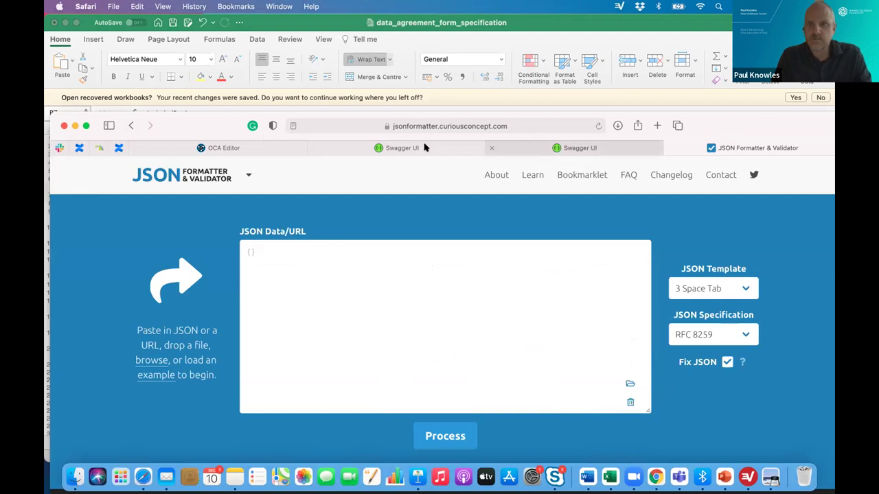
{"action": "double_click", "coordinate": [424, 147]}
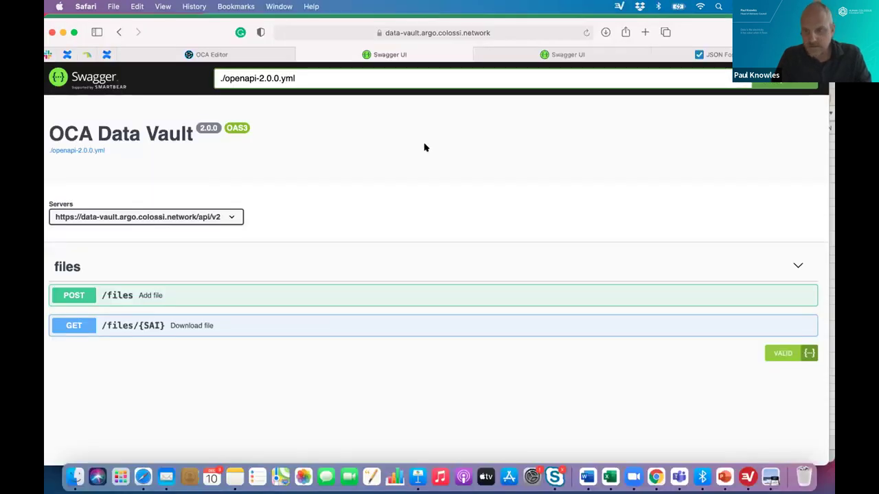
- Expand GET /files/{SAI} Download file to reveal its required SAI path parameter
{"action": "left_click", "coordinate": [249, 326]}
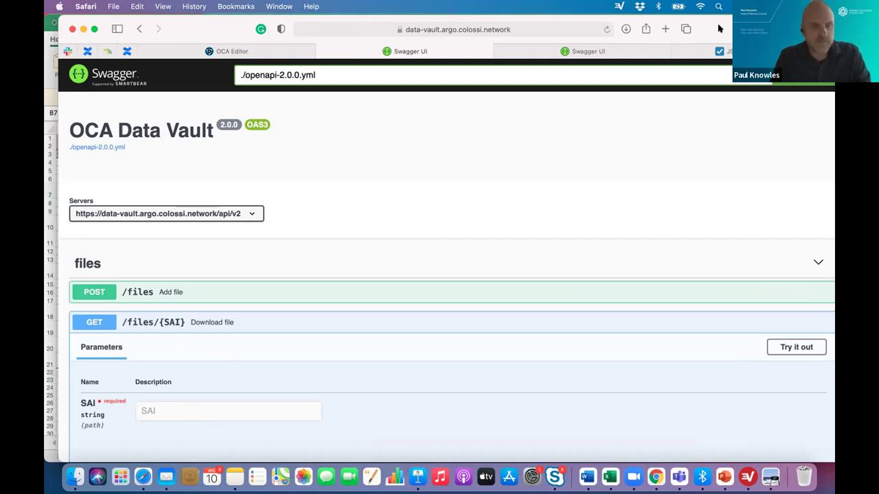
{"action": "left_click_drag", "start_coordinate": [719, 28], "coordinate": [720, 51]}
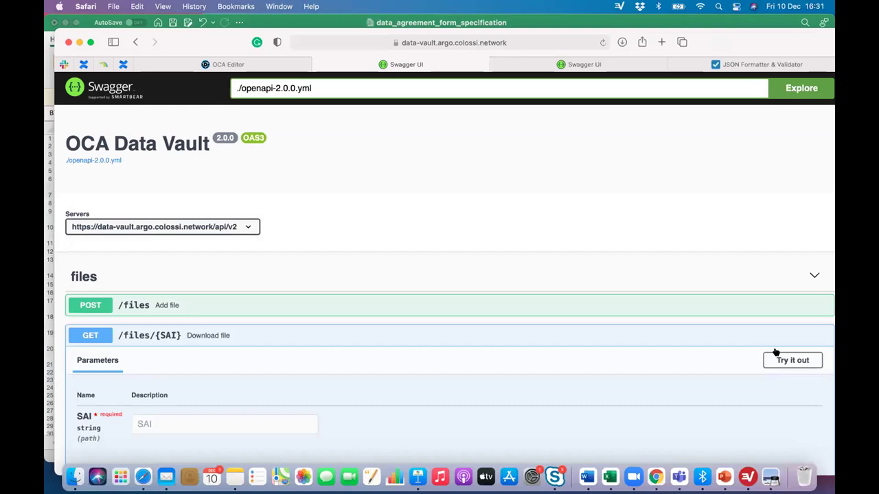
- Run GET /files/{SAI} with the pasted entry-code identifier and get a 200 response with a JSON file
{"action": "left_click", "coordinate": [775, 354]}
{"action": "left_click", "coordinate": [204, 416]}
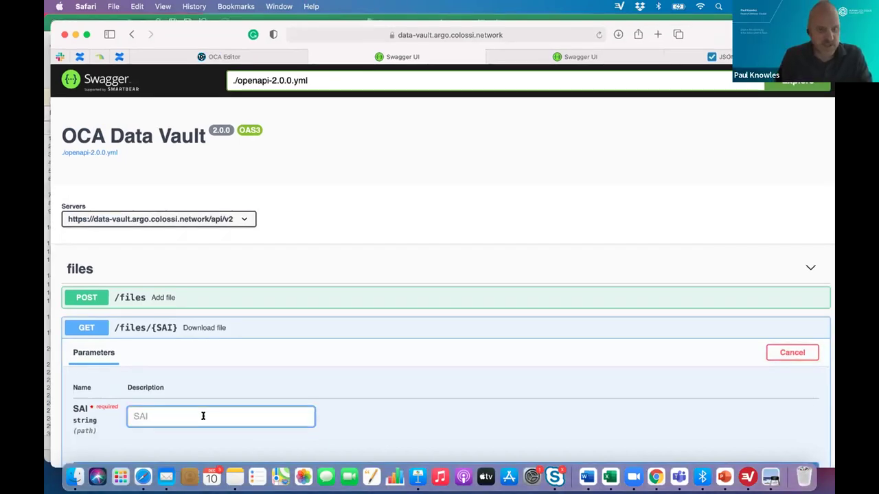
{"action": "type", "text": "HANBZ6gBj9LbSLeuaszApm5iMwqnMoVln4"}
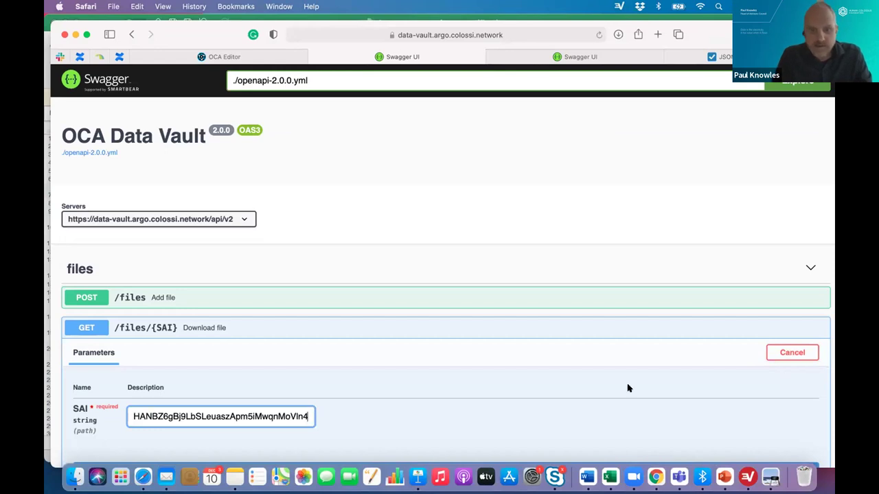
{"action": "left_click", "coordinate": [627, 389]}
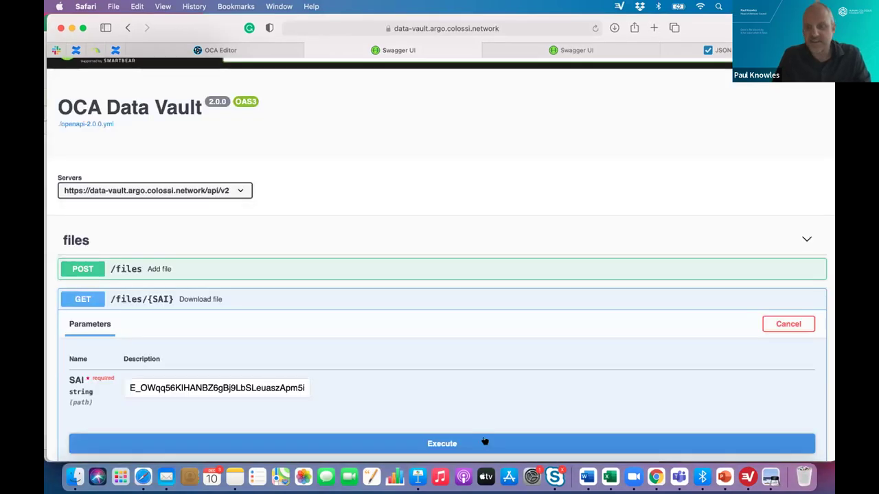
{"action": "left_click", "coordinate": [484, 443]}
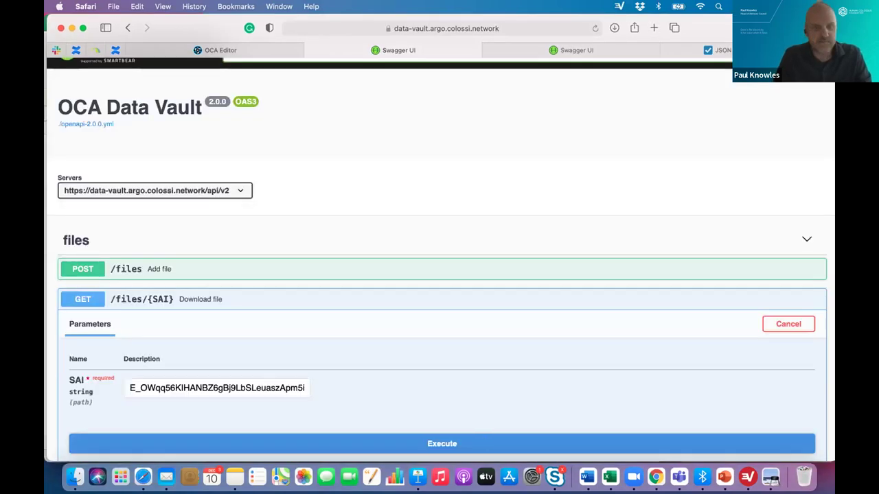
{"action": "scroll", "coordinate": [143, 333], "scroll_direction": "down", "scroll_amount": 10}
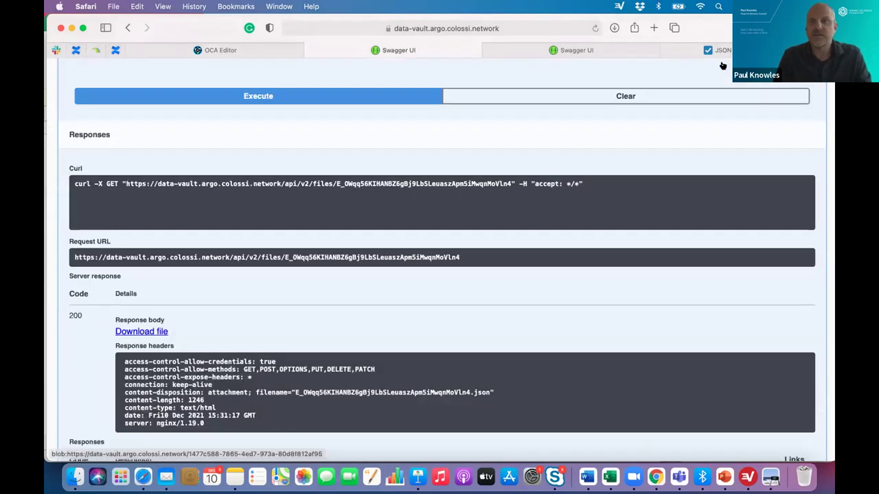
- Open the newly downloaded JSON file from recent downloads and select its country-code list
{"action": "left_click_drag", "start_coordinate": [611, 27], "coordinate": [611, 77]}
{"action": "left_click", "coordinate": [611, 77]}
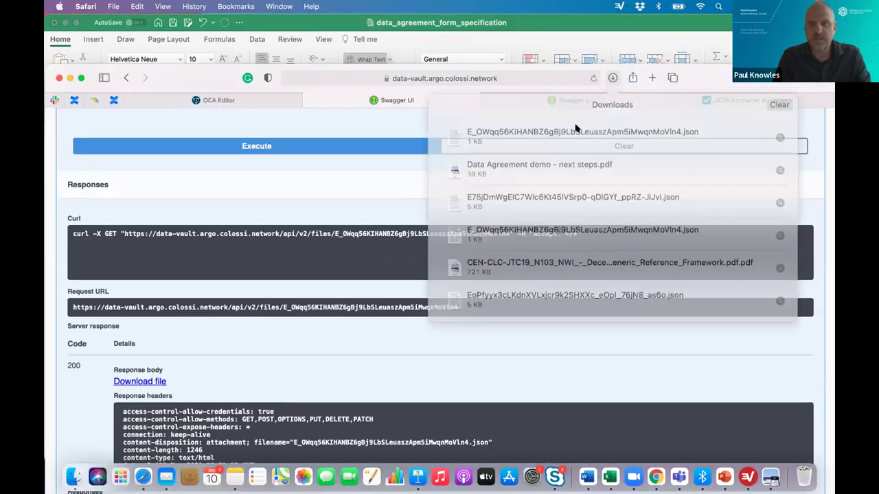
{"action": "left_click", "coordinate": [577, 128]}
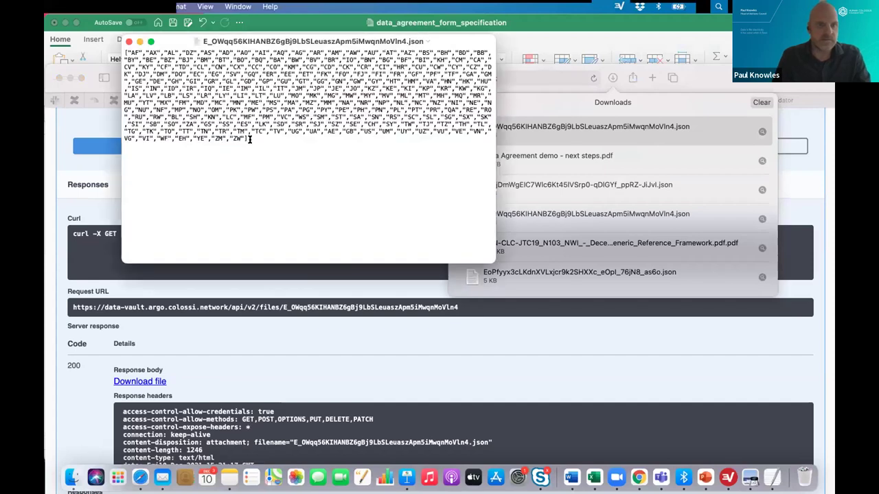
{"action": "key", "text": "super+a"}
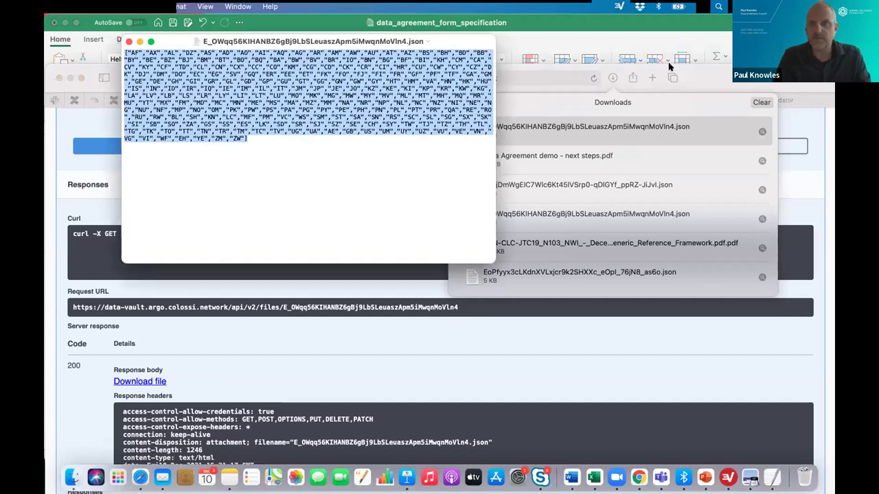
- Copy the country-code array, visit the JSON Formatter & Validator page, and return to the Excel spreadsheet
{"action": "left_click", "coordinate": [696, 78]}
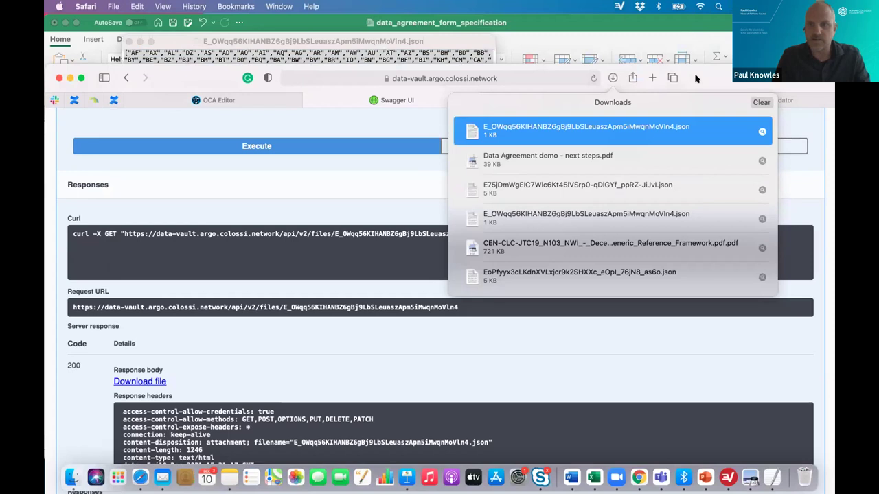
{"action": "key", "text": "ctrl+Tab"}
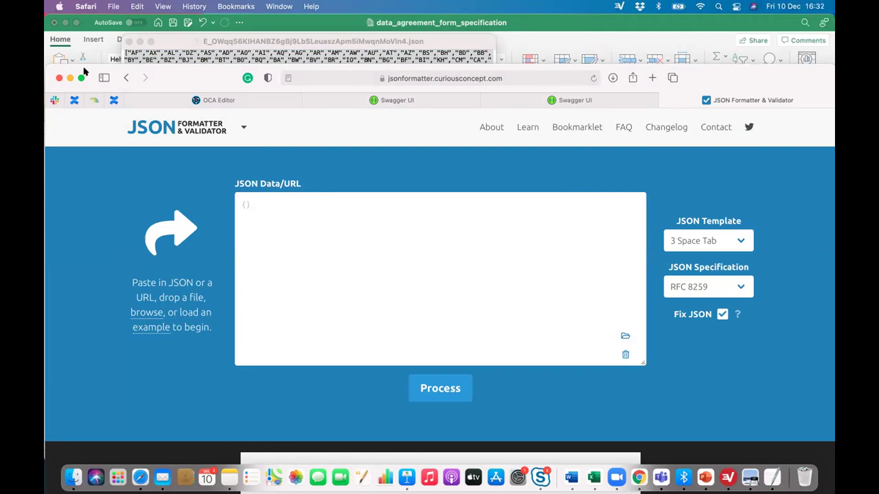
{"action": "key", "text": "super+Tab"}
{"action": "key", "text": "super+a"}
{"action": "key", "text": "super+Tab"}
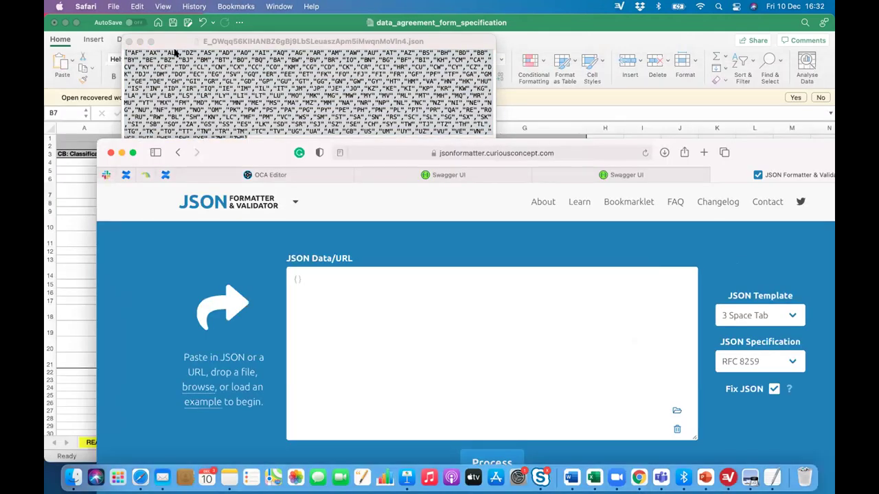
{"action": "key", "text": "super+Tab"}
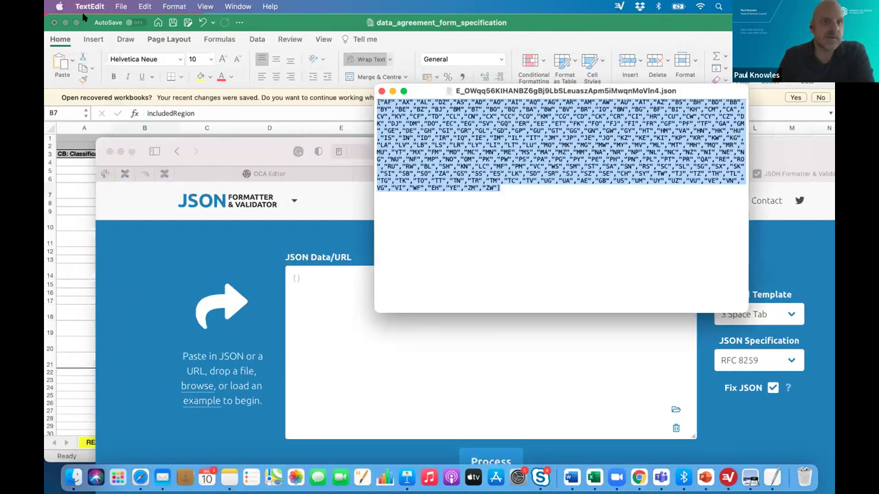
{"action": "key", "text": "super+Tab"}
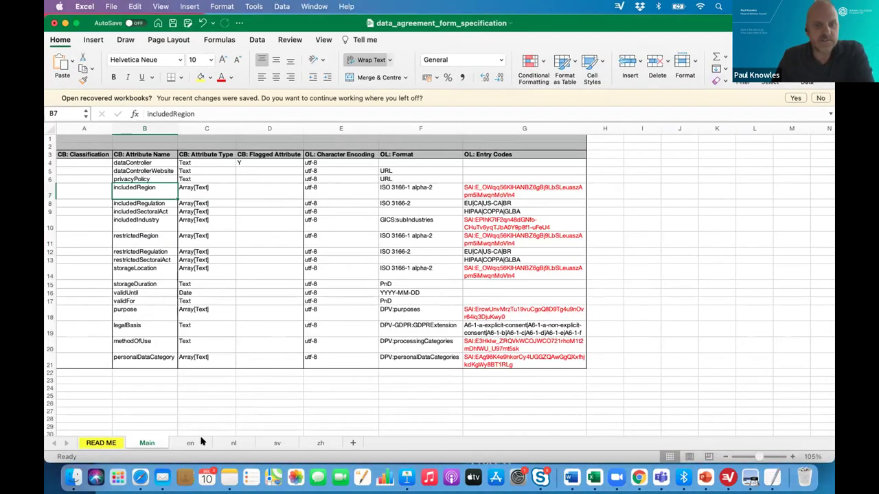
- Review the en and nl translation sheets, then put the country-code array into the JSON formatter's data box
{"action": "left_click", "coordinate": [200, 443]}
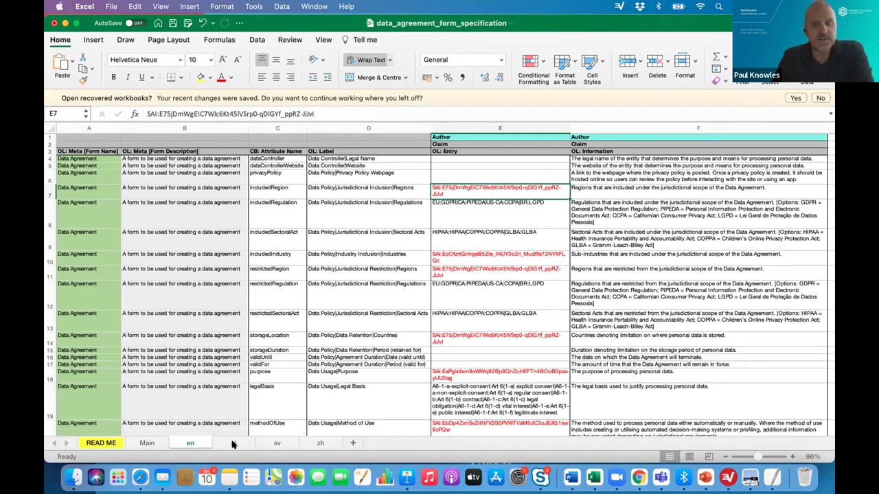
{"action": "left_click", "coordinate": [232, 444]}
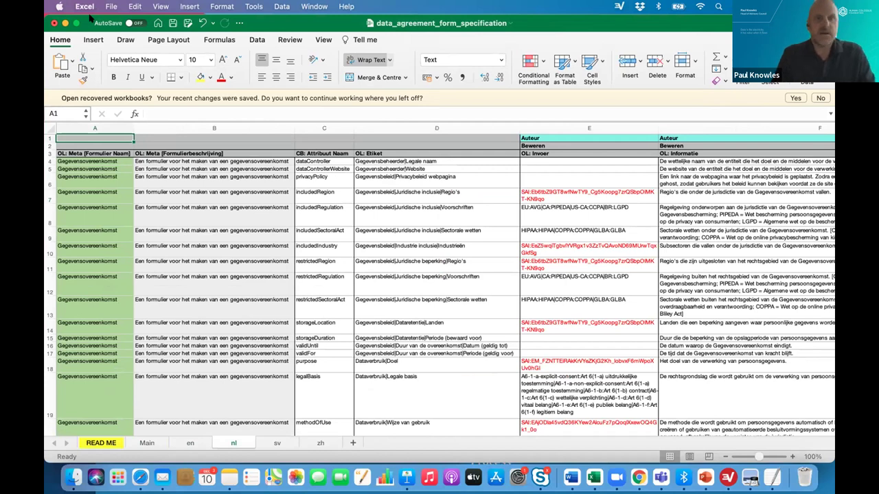
{"action": "left_click", "coordinate": [76, 23]}
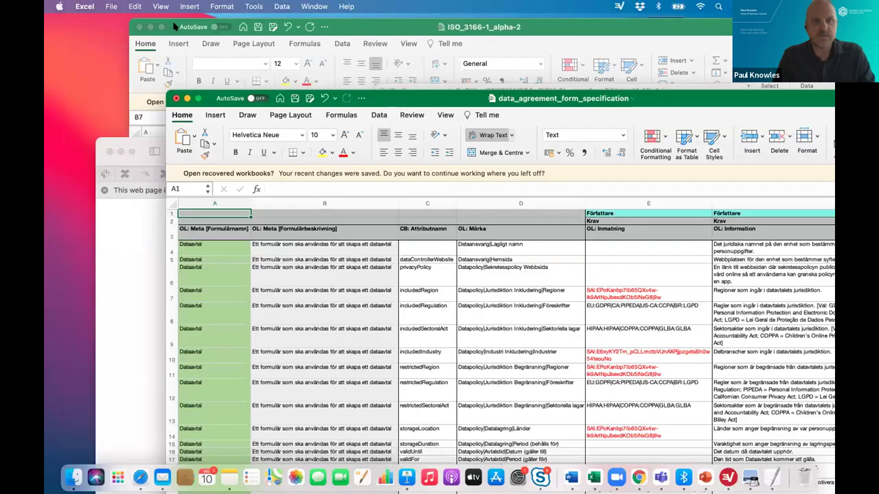
{"action": "left_click", "coordinate": [163, 200]}
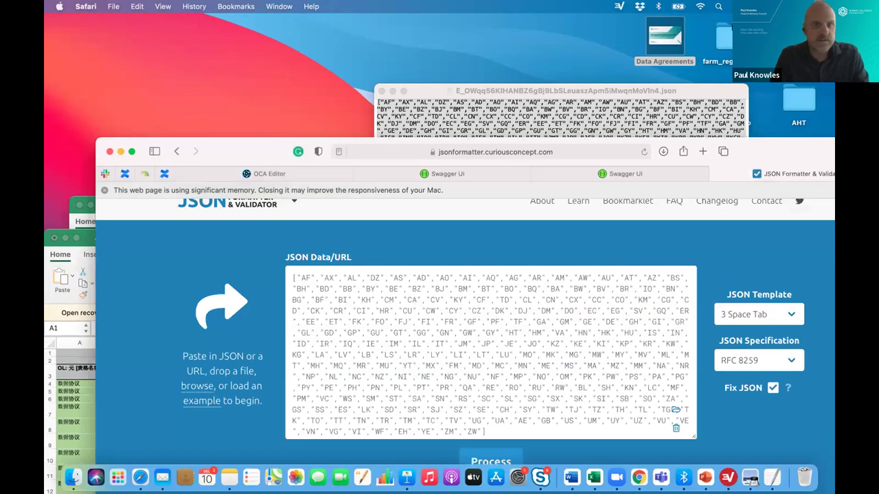
- Move the formatter window up and show the Data Agreement form in the OCA Editor tab
{"action": "left_click_drag", "start_coordinate": [260, 145], "coordinate": [239, 52]}
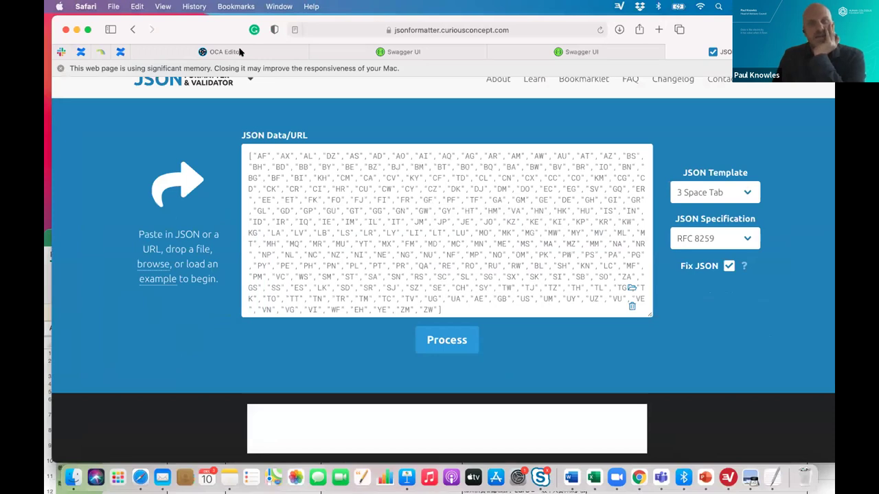
{"action": "left_click", "coordinate": [240, 53]}
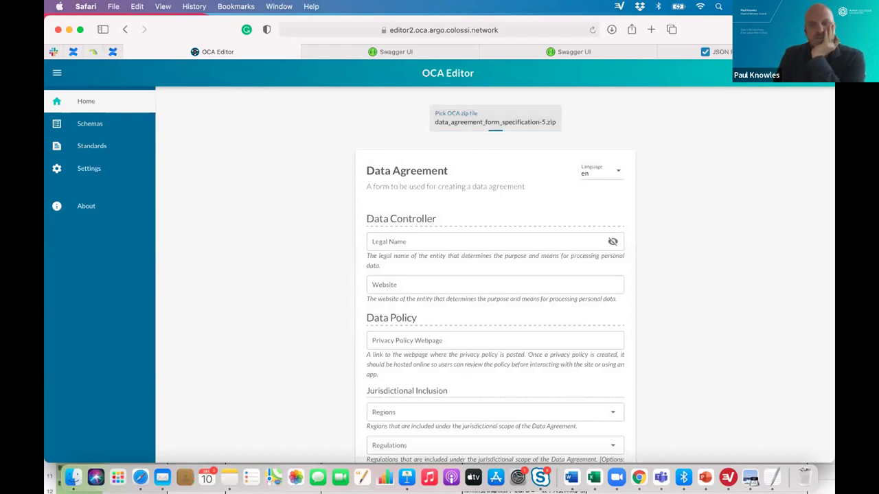
{"action": "scroll", "coordinate": [628, 117], "scroll_direction": "down", "scroll_amount": 2}
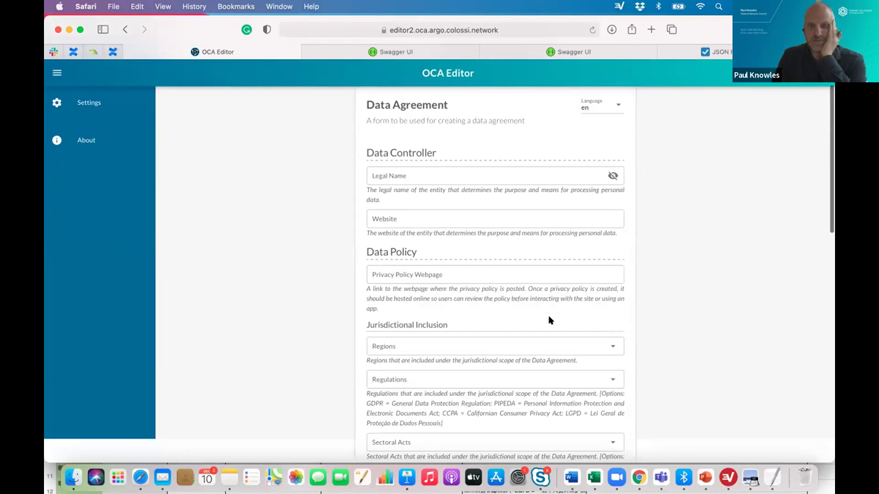
{"action": "left_click", "coordinate": [607, 350]}
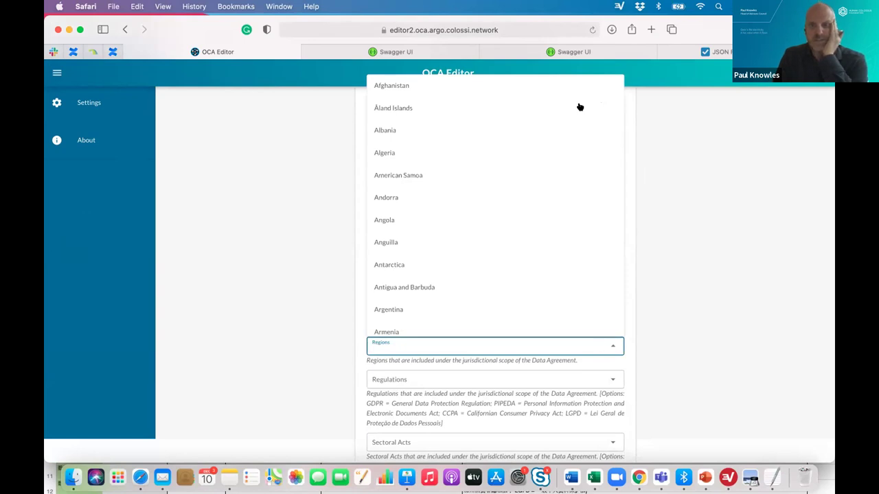
{"action": "left_click", "coordinate": [618, 107]}
{"action": "left_click", "coordinate": [615, 107]}
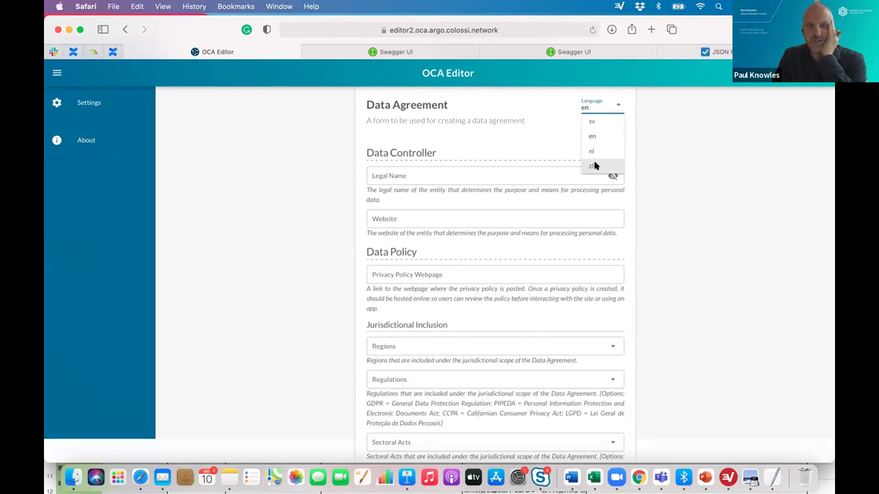
{"action": "left_click", "coordinate": [595, 166]}
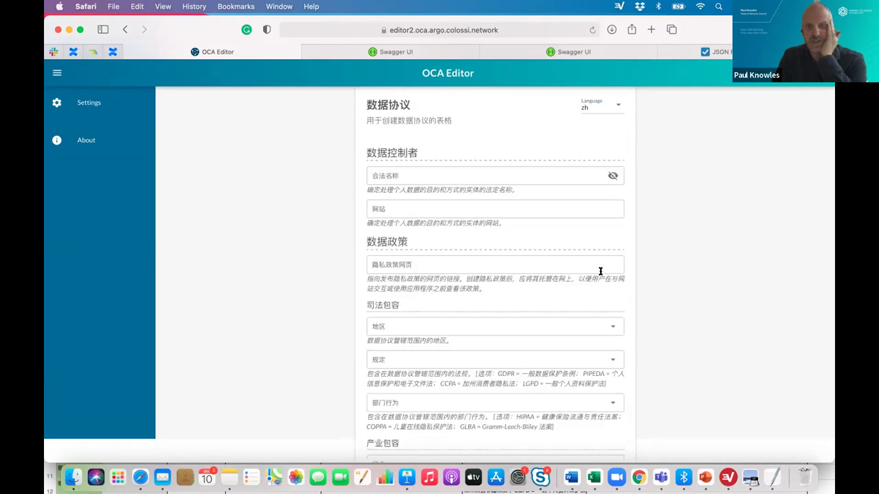
{"action": "left_click", "coordinate": [610, 327]}
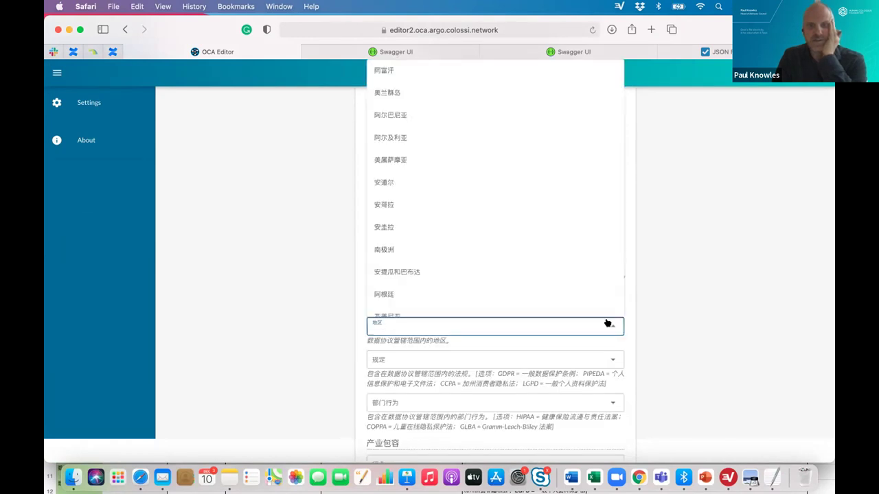
{"action": "left_click", "coordinate": [631, 236]}
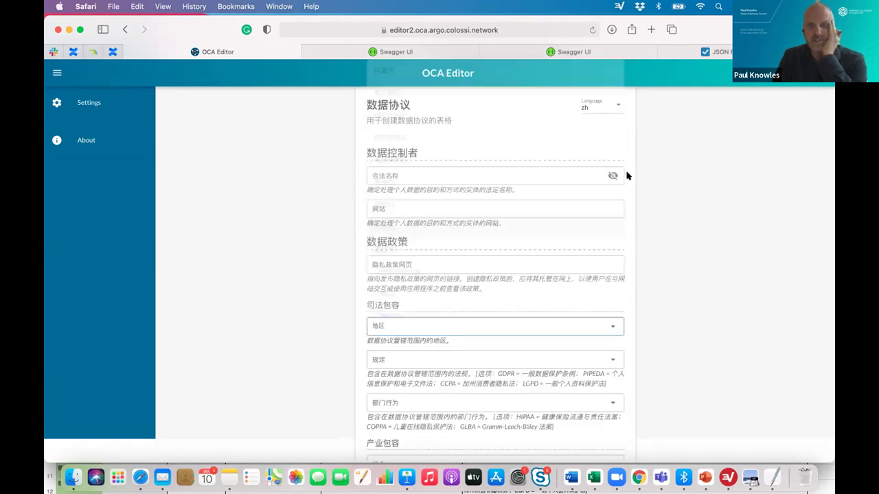
{"action": "left_click", "coordinate": [618, 105]}
{"action": "left_click", "coordinate": [595, 135]}
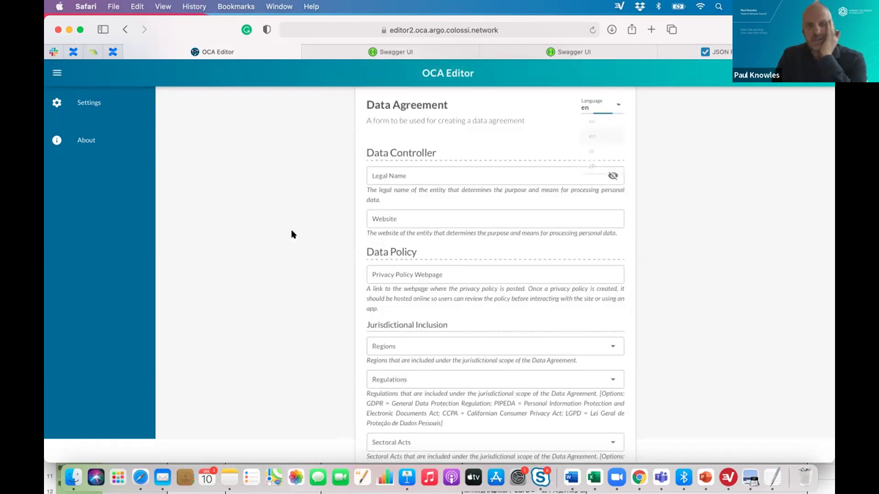
{"action": "scroll", "coordinate": [455, 261], "scroll_direction": "down", "scroll_amount": 1}
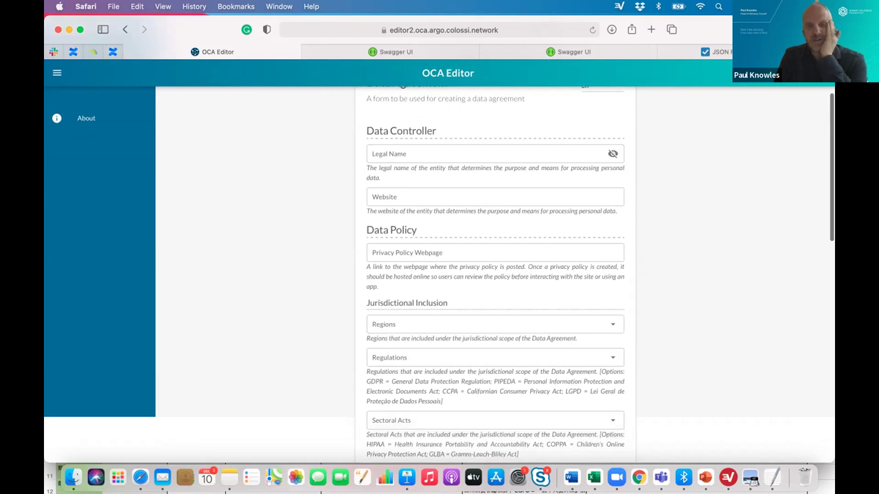
{"action": "scroll", "coordinate": [494, 275], "scroll_direction": "down", "scroll_amount": 5}
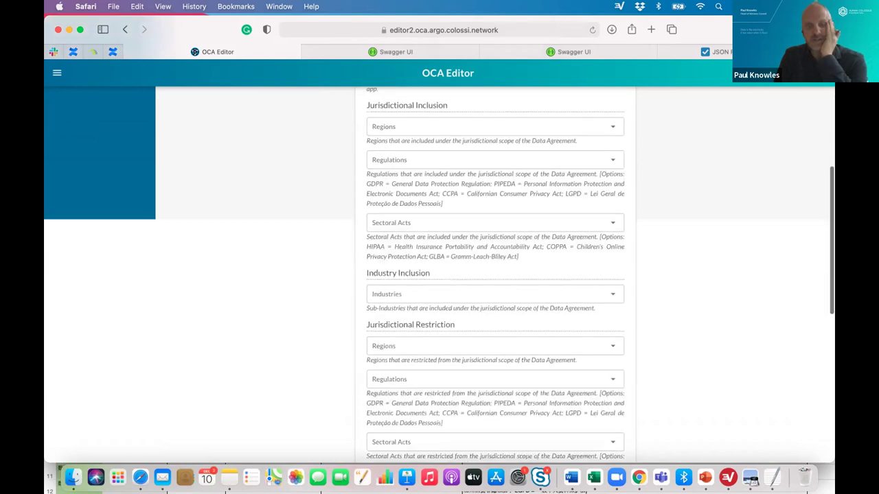
{"action": "scroll", "coordinate": [495, 275], "scroll_direction": "down", "scroll_amount": 2}
{"action": "scroll", "coordinate": [494, 274], "scroll_direction": "down", "scroll_amount": 3}
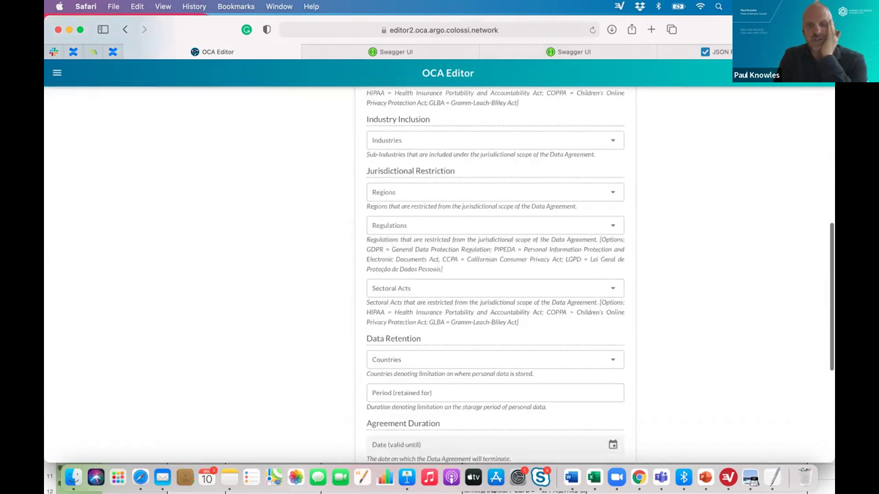
{"action": "left_click", "coordinate": [607, 286]}
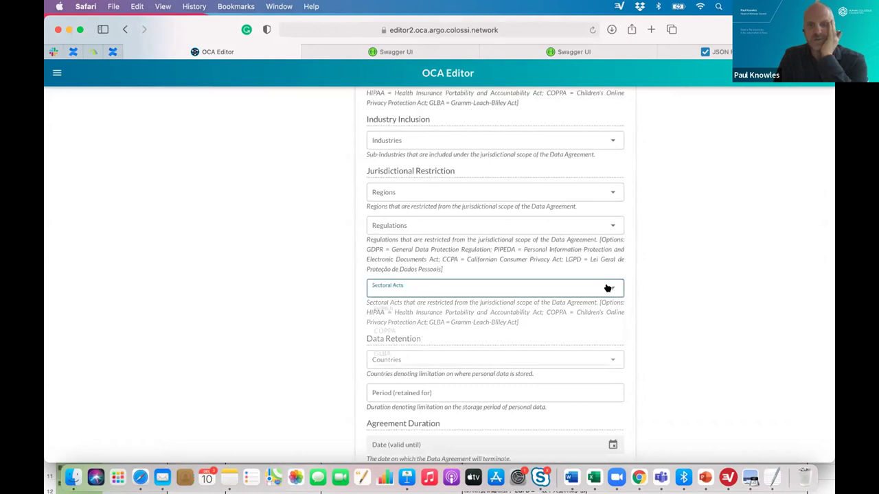
{"action": "left_click", "coordinate": [610, 227]}
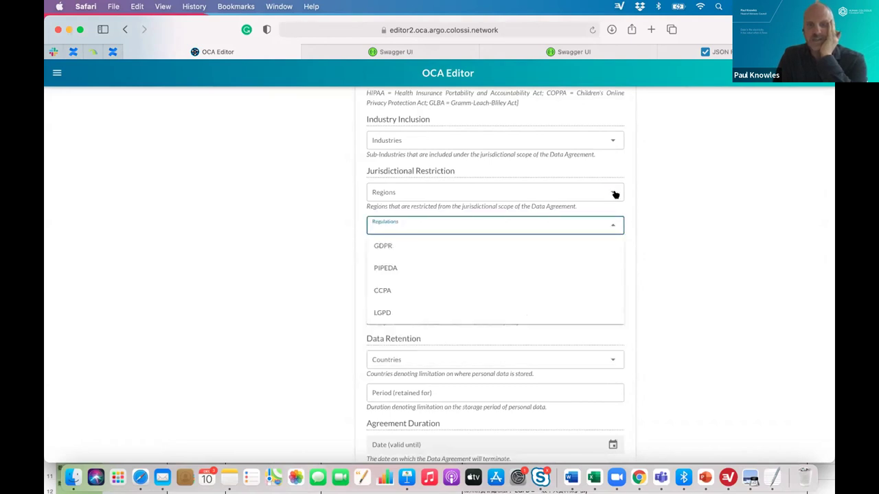
{"action": "left_click", "coordinate": [613, 192]}
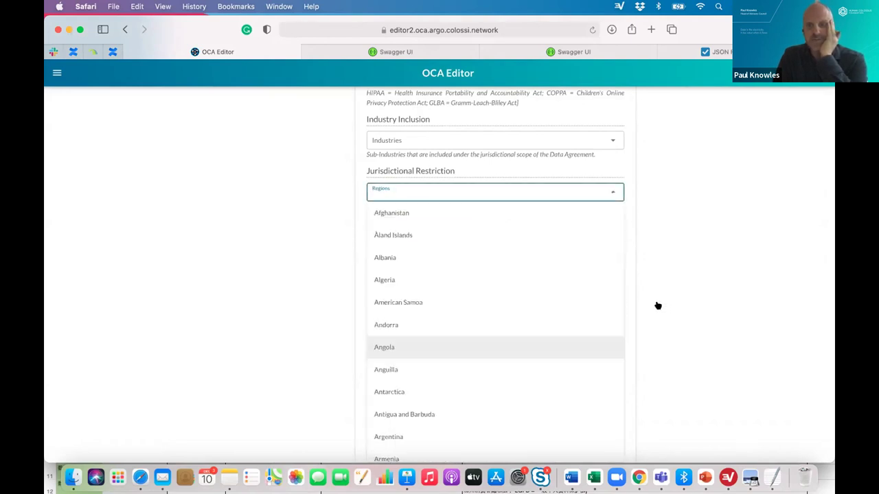
{"action": "left_click", "coordinate": [651, 259]}
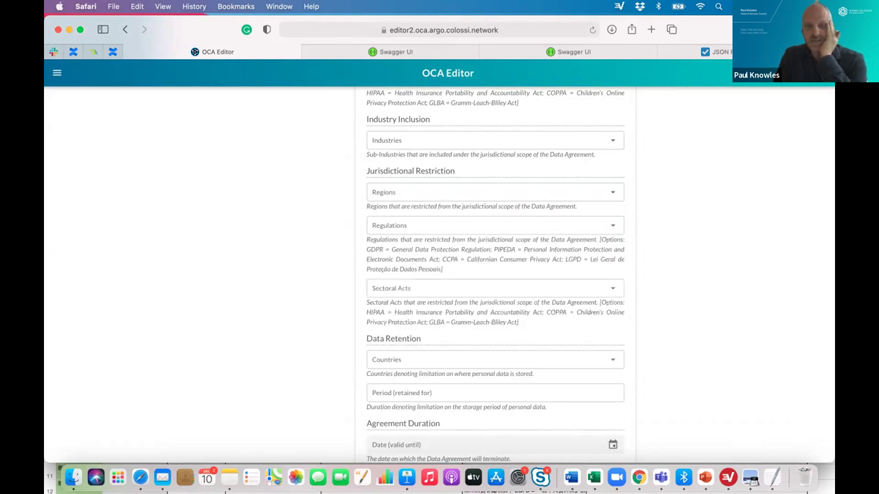
{"action": "scroll", "coordinate": [495, 274], "scroll_direction": "down", "scroll_amount": 3}
{"action": "scroll", "coordinate": [614, 253], "scroll_direction": "down", "scroll_amount": 4}
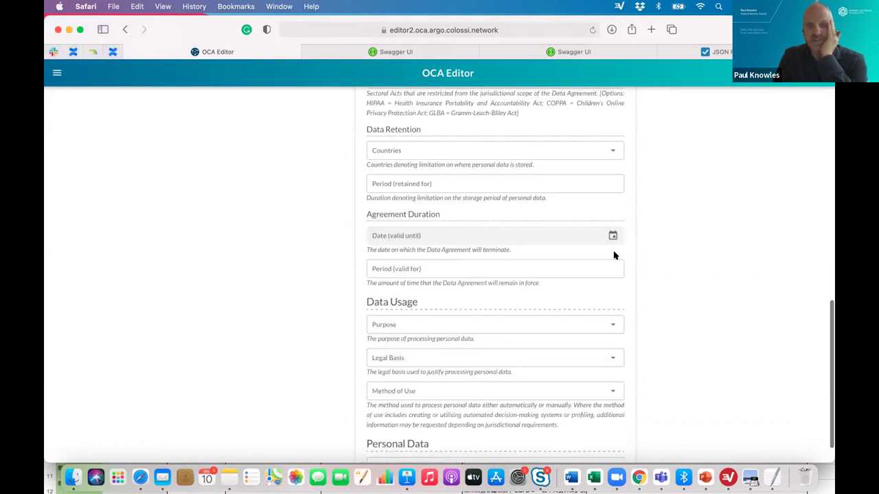
{"action": "left_click", "coordinate": [613, 291]}
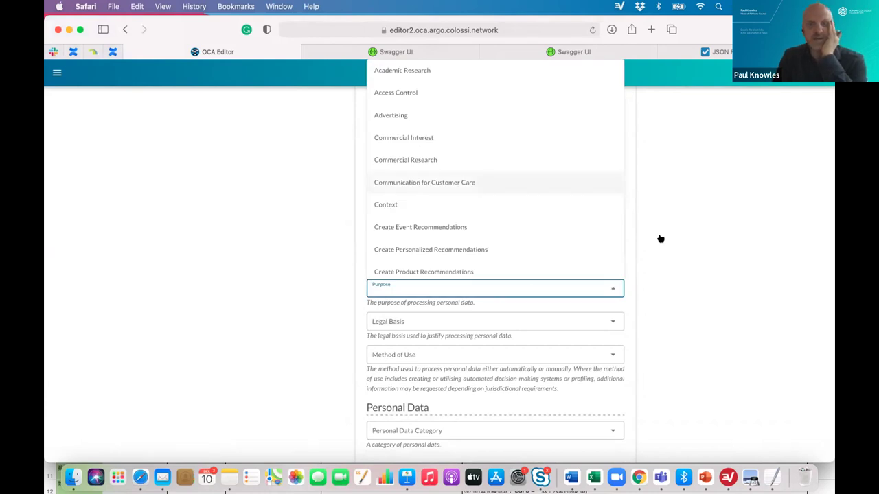
{"action": "key", "text": "Escape"}
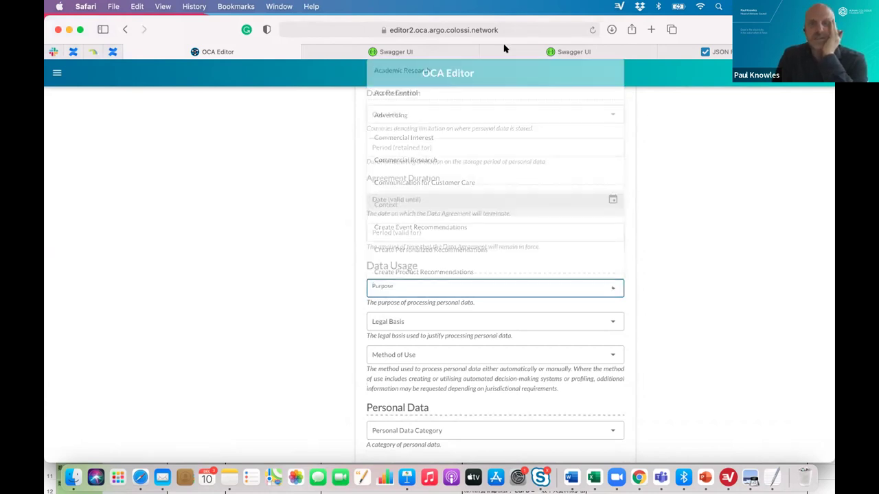